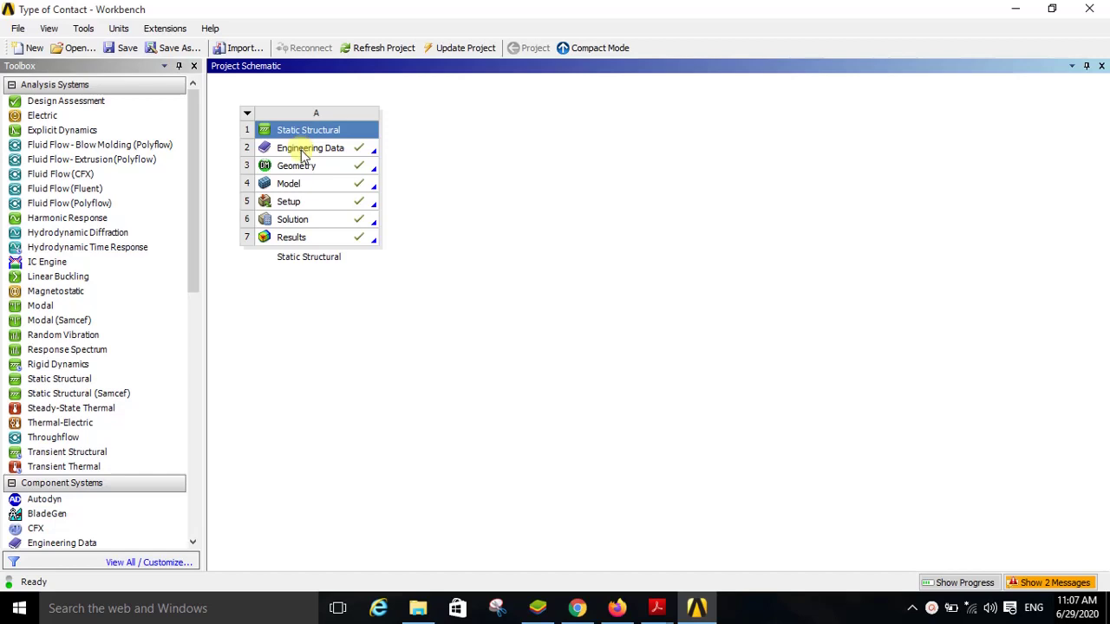
- Open the Static Structural system's geometry for editing in DesignModeler
{"action": "left_click", "coordinate": [296, 165]}
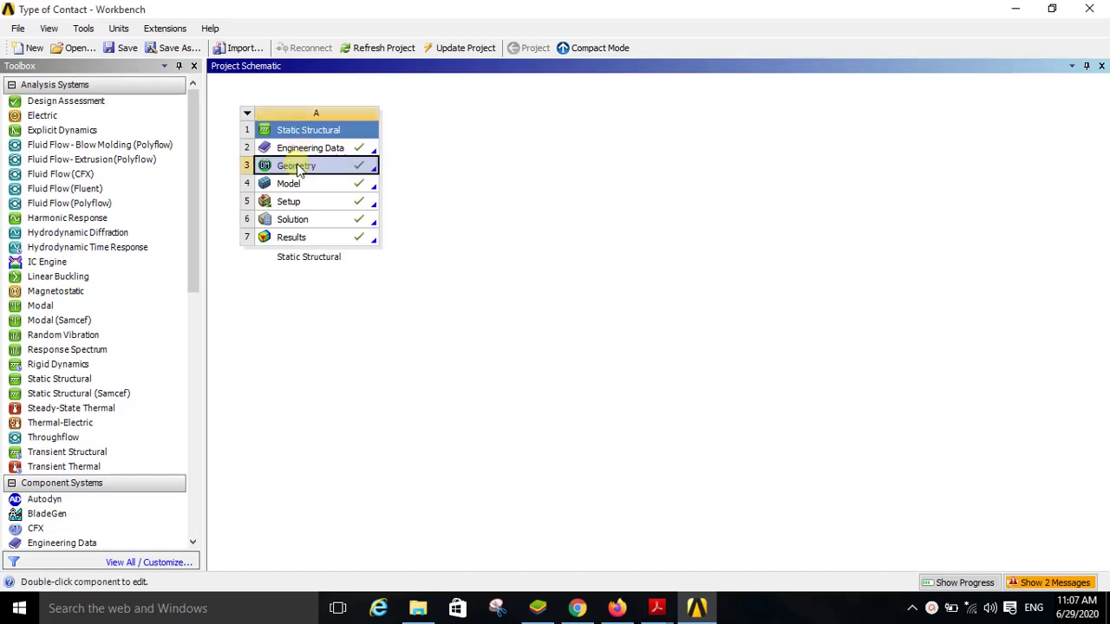
{"action": "right_click", "coordinate": [297, 168]}
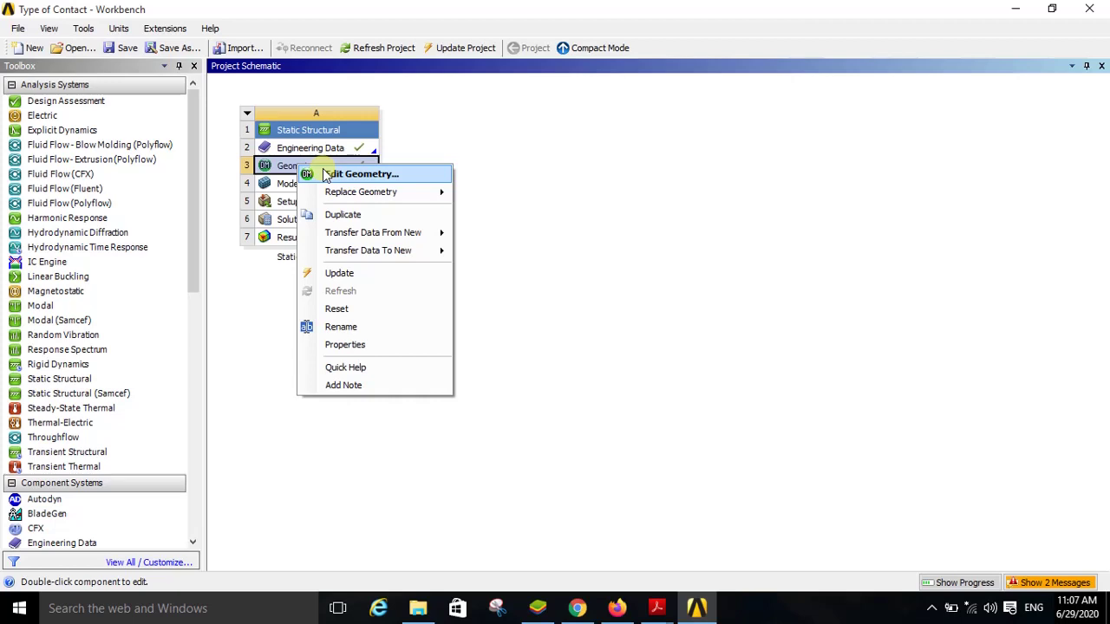
{"action": "left_click", "coordinate": [326, 174]}
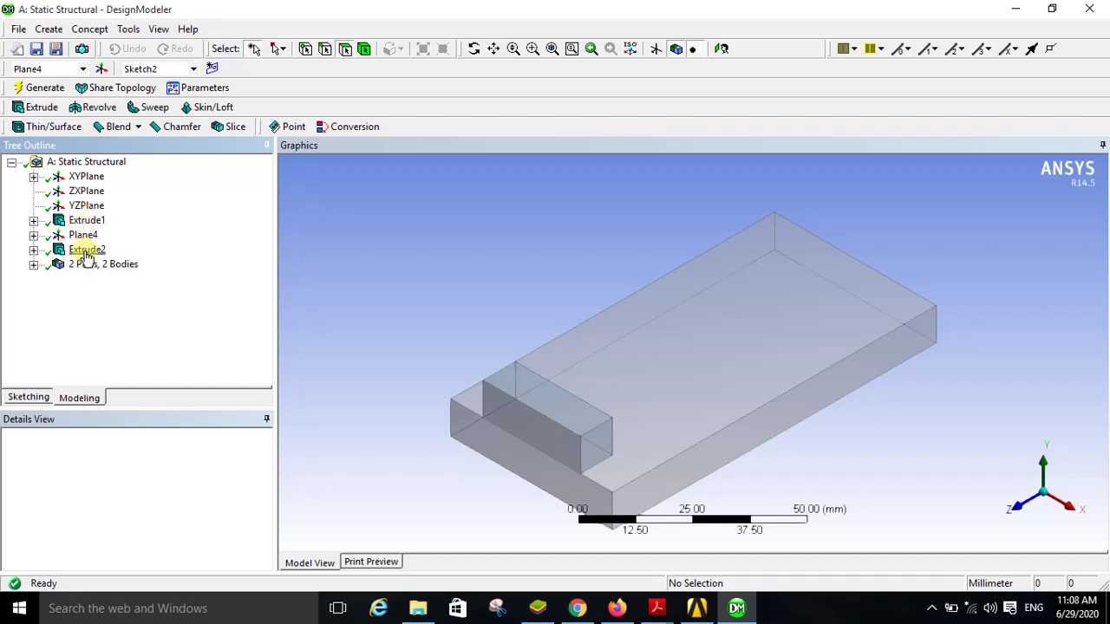
- Switch the operation of Extrude1 to Add Material and back to Add Frozen
{"action": "left_click", "coordinate": [87, 221]}
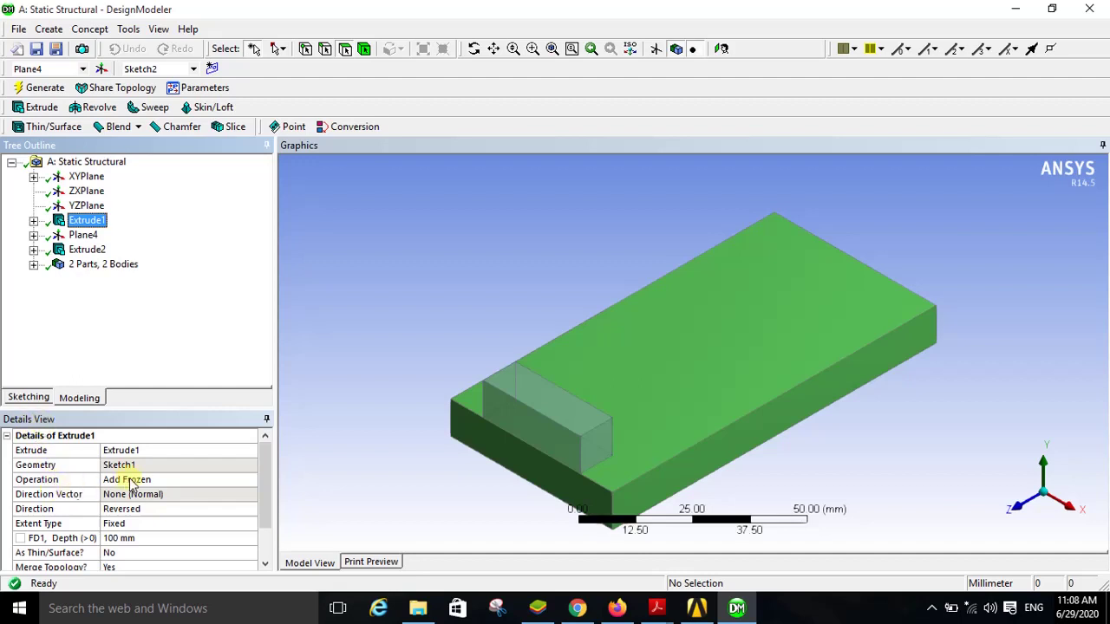
{"action": "left_click", "coordinate": [169, 482]}
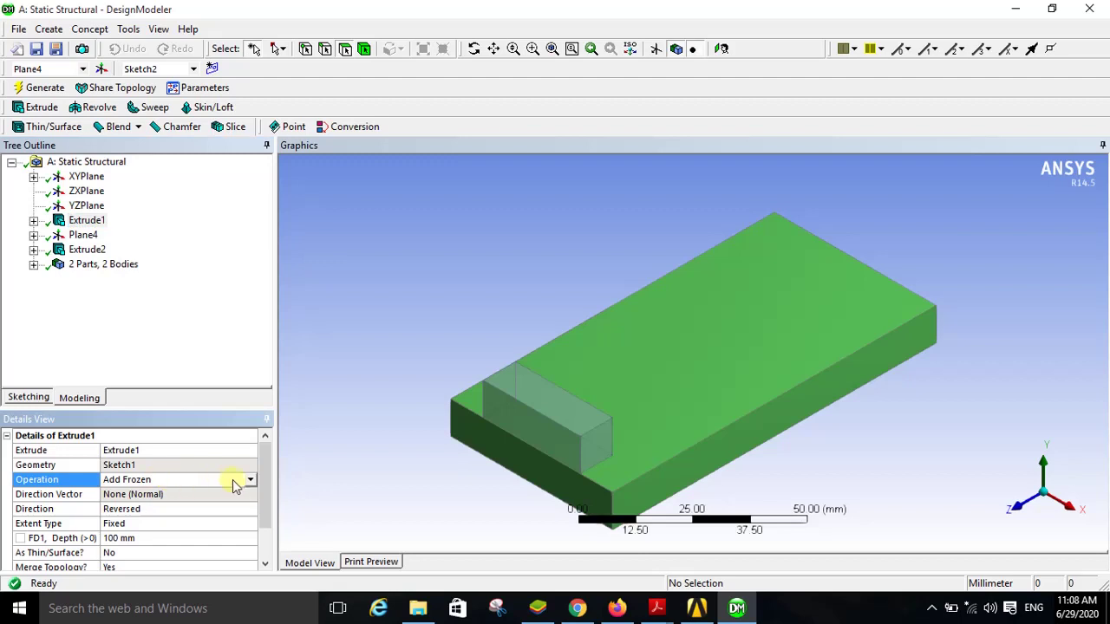
{"action": "left_click", "coordinate": [251, 482]}
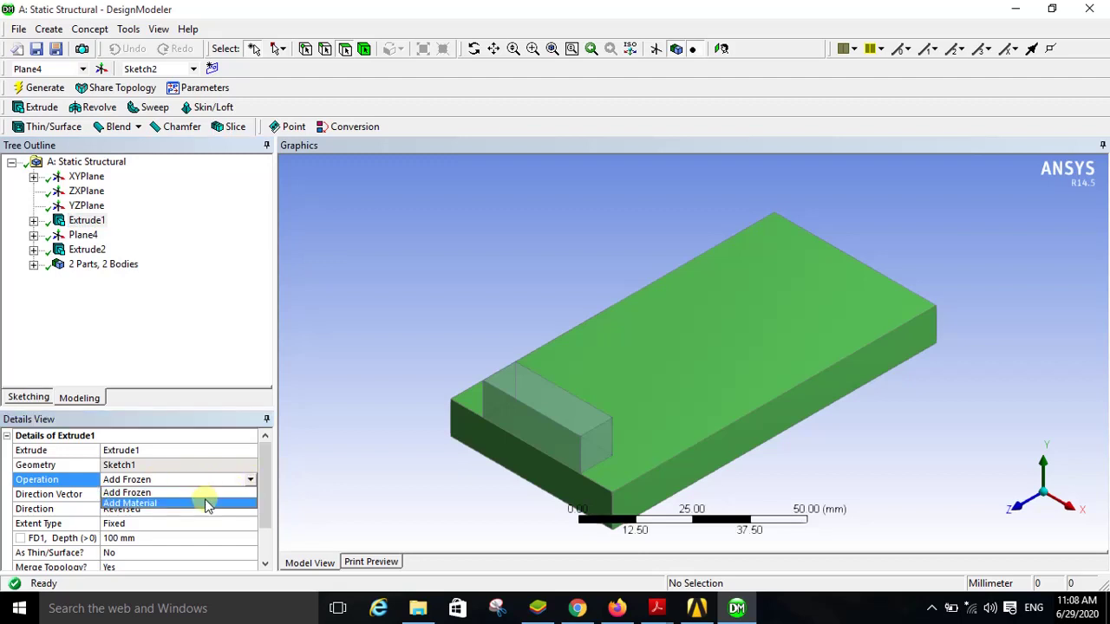
{"action": "left_click", "coordinate": [208, 503]}
{"action": "left_click", "coordinate": [211, 483]}
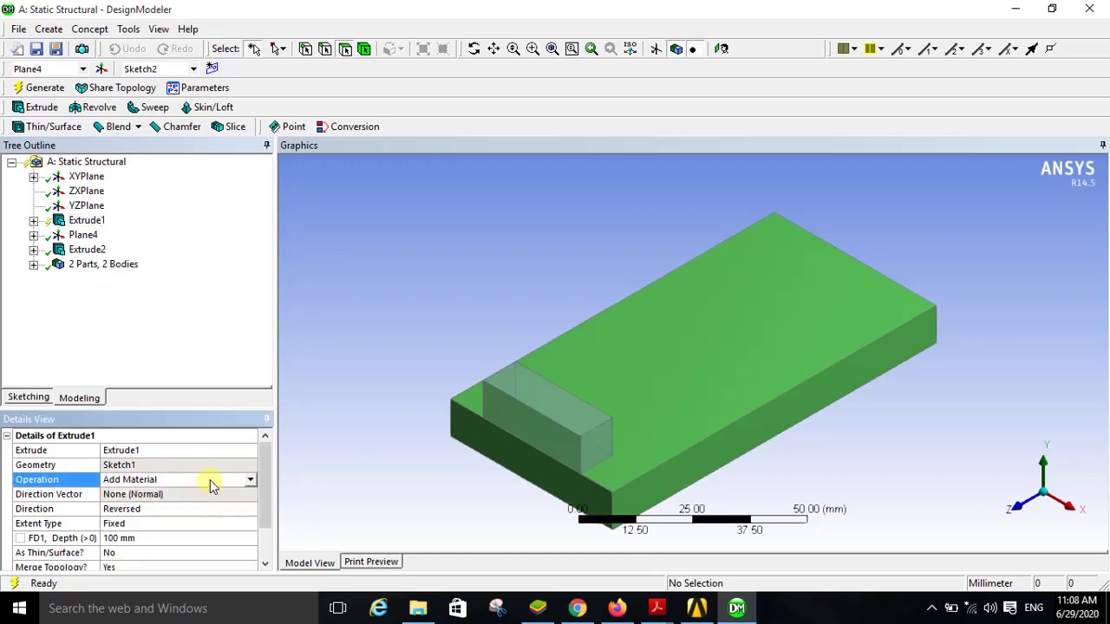
{"action": "left_click", "coordinate": [249, 482]}
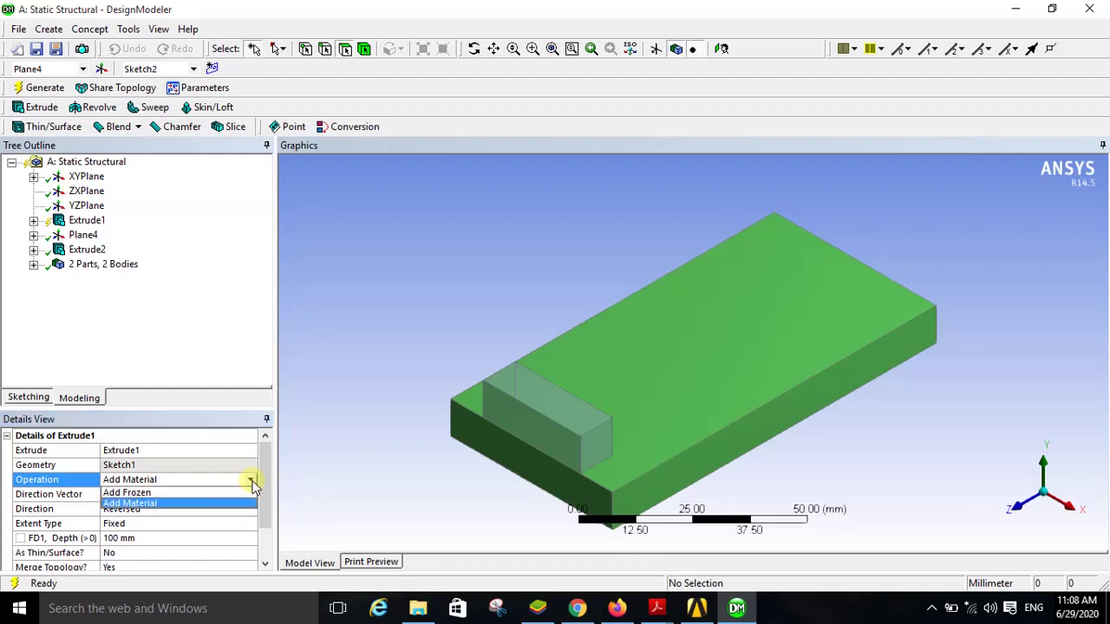
{"action": "left_click", "coordinate": [203, 493]}
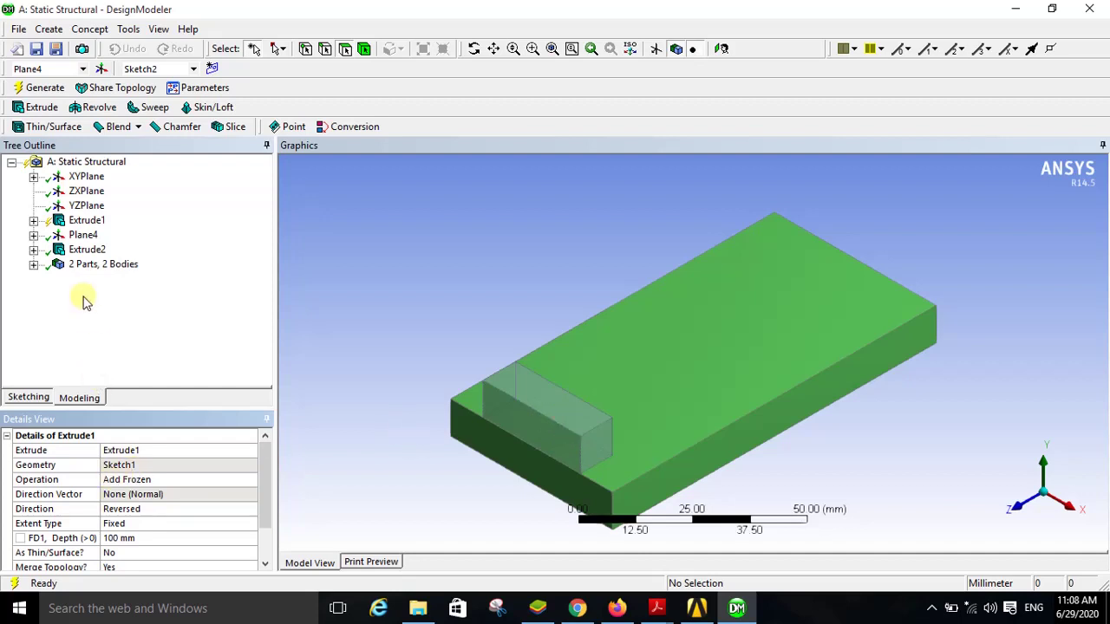
- Check the details of Extrude2 and regenerate the geometry
{"action": "left_click", "coordinate": [80, 250]}
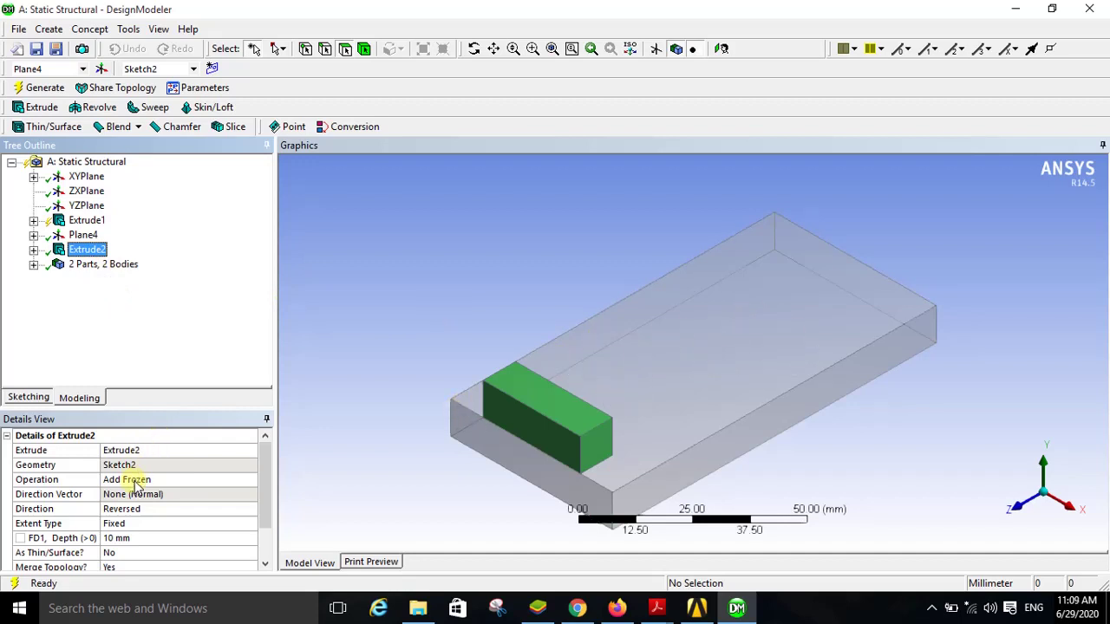
{"action": "left_click", "coordinate": [39, 90]}
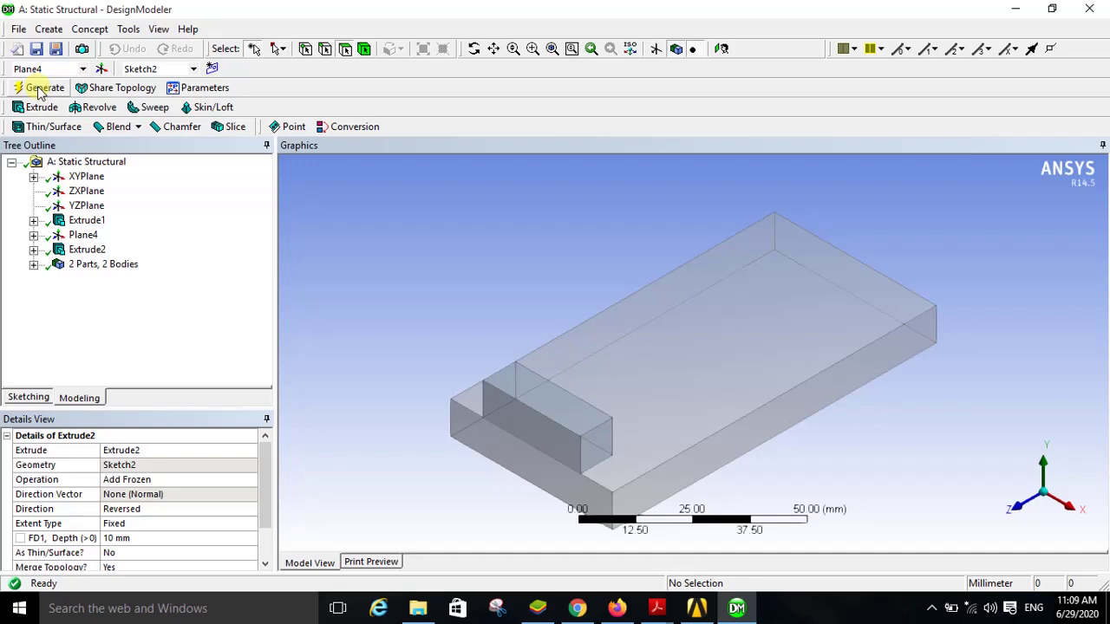
- Return to Workbench and open the system's model in Mechanical, reading in the modified upstream data
{"action": "left_click", "coordinate": [699, 610]}
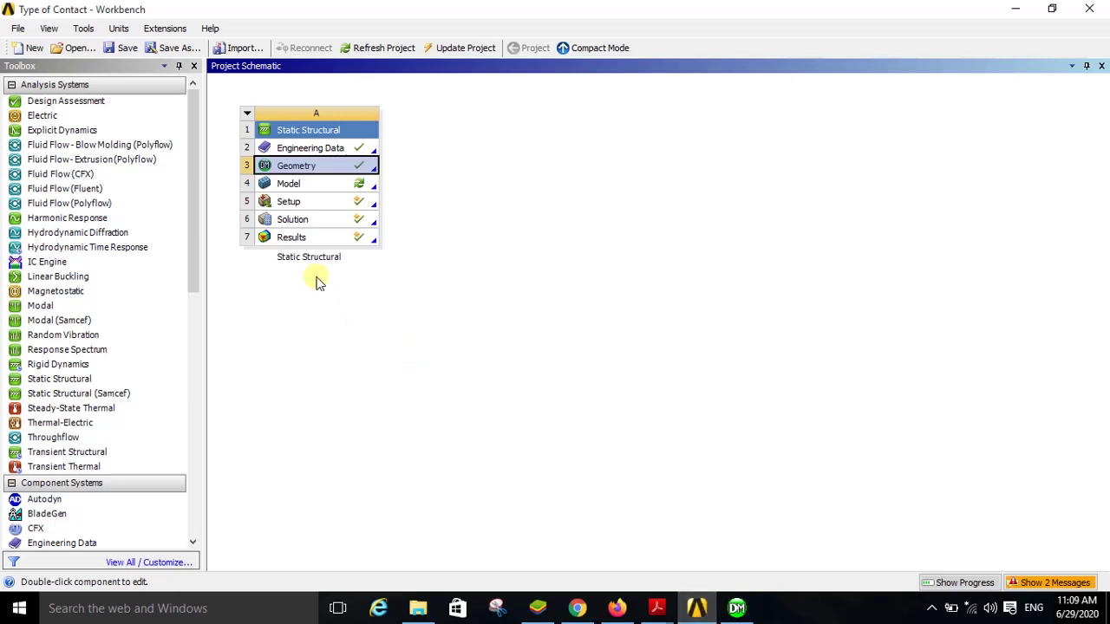
{"action": "left_click", "coordinate": [291, 185]}
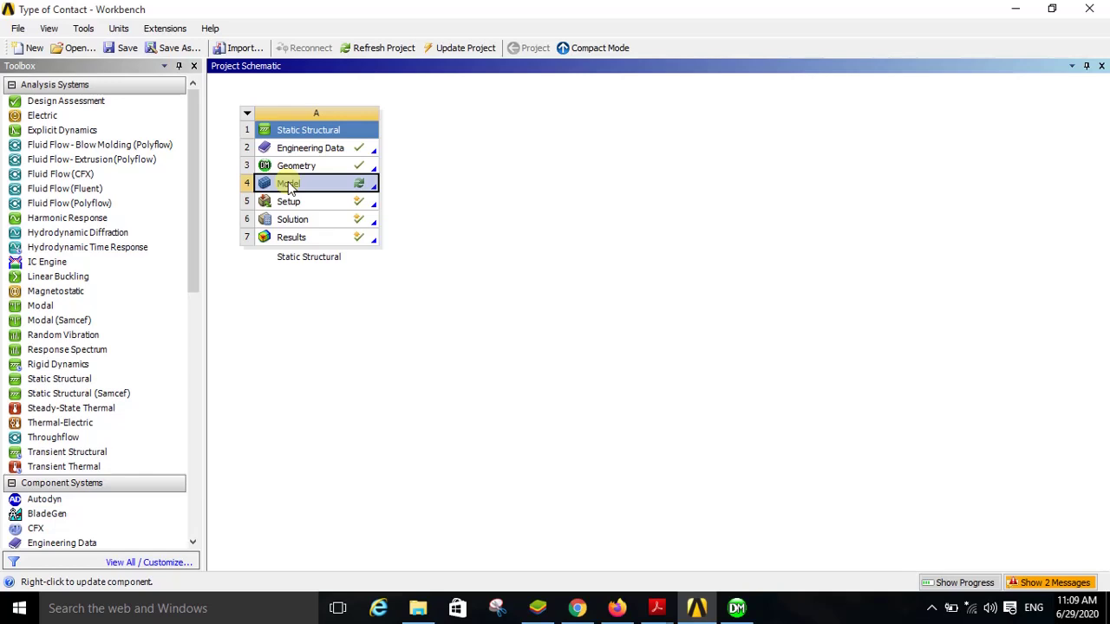
{"action": "right_click", "coordinate": [290, 187]}
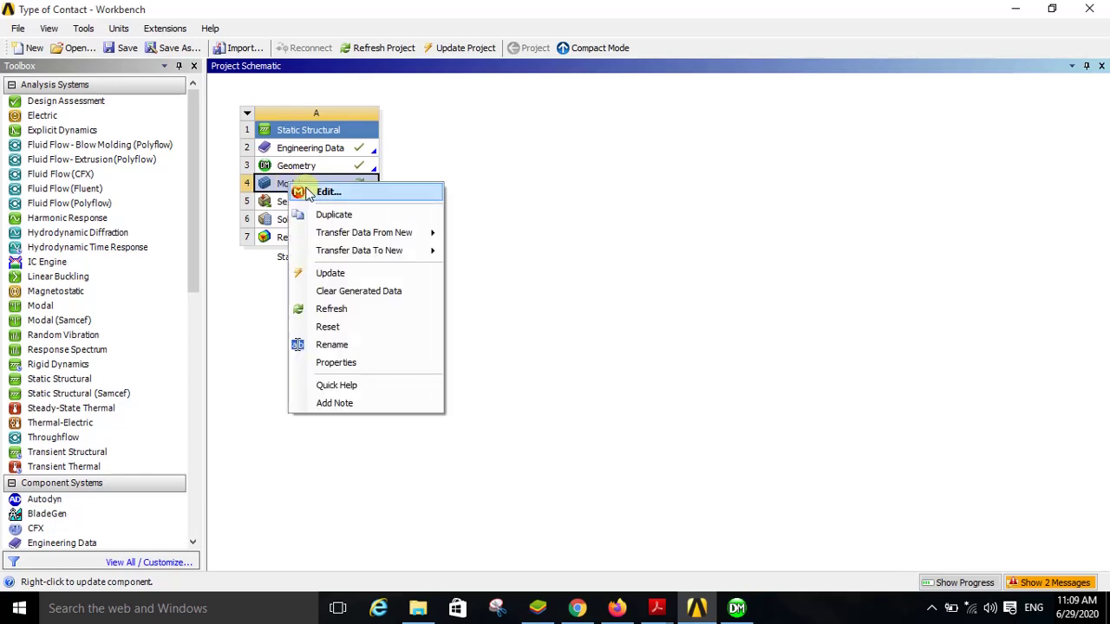
{"action": "left_click", "coordinate": [309, 191]}
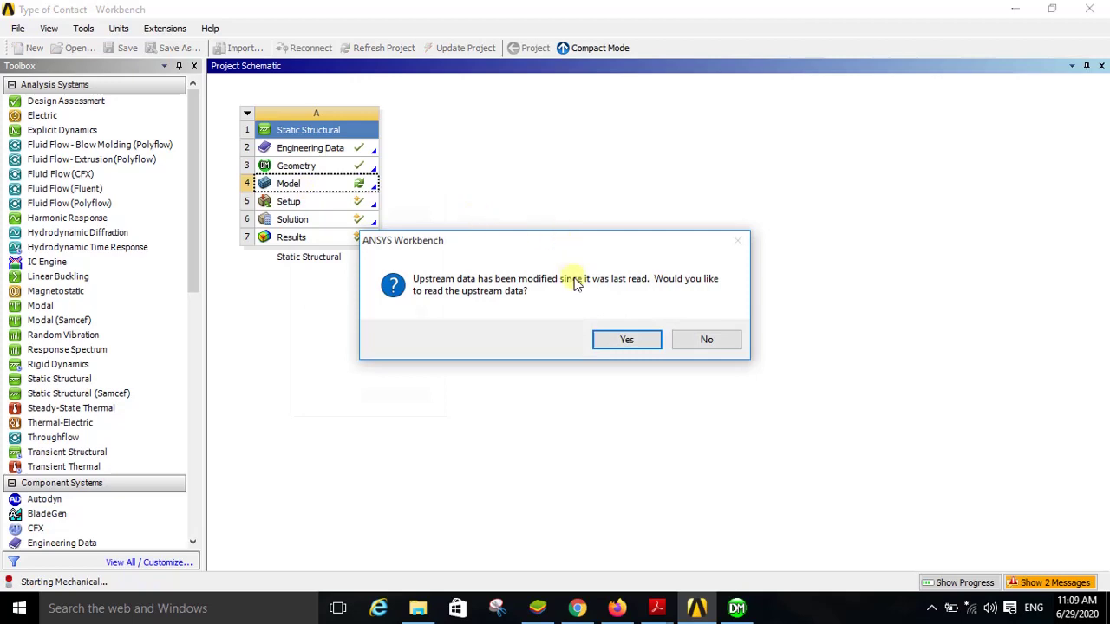
{"action": "left_click", "coordinate": [623, 340]}
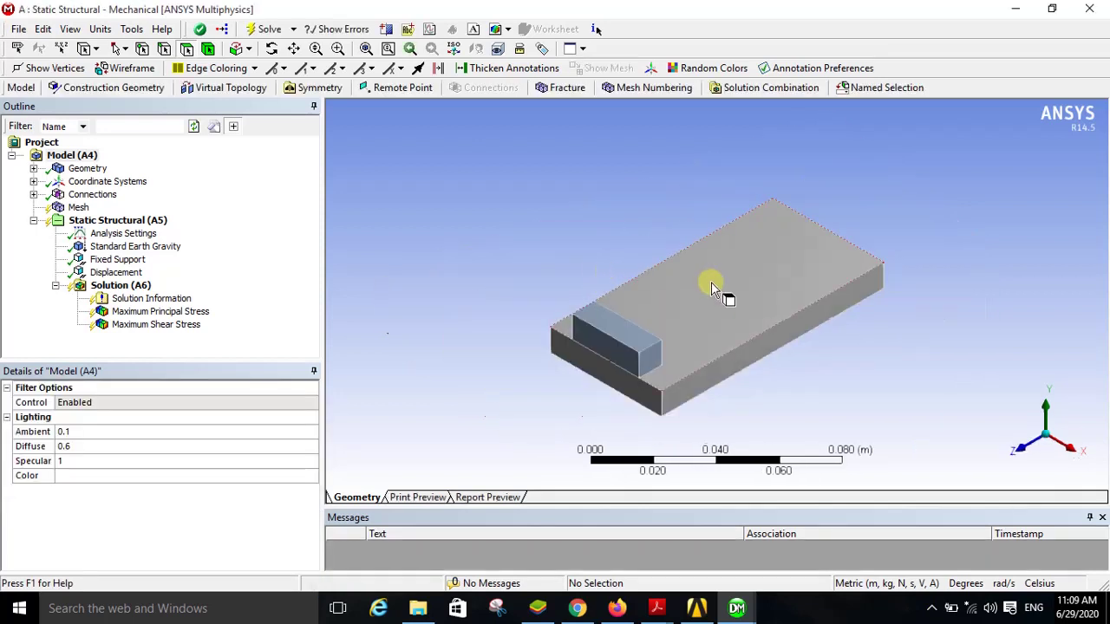
- Examine the two solid bodies of the geometry, the large plate and the small block, one after the other
{"action": "scroll", "coordinate": [711, 282], "scroll_direction": "up", "scroll_amount": 1}
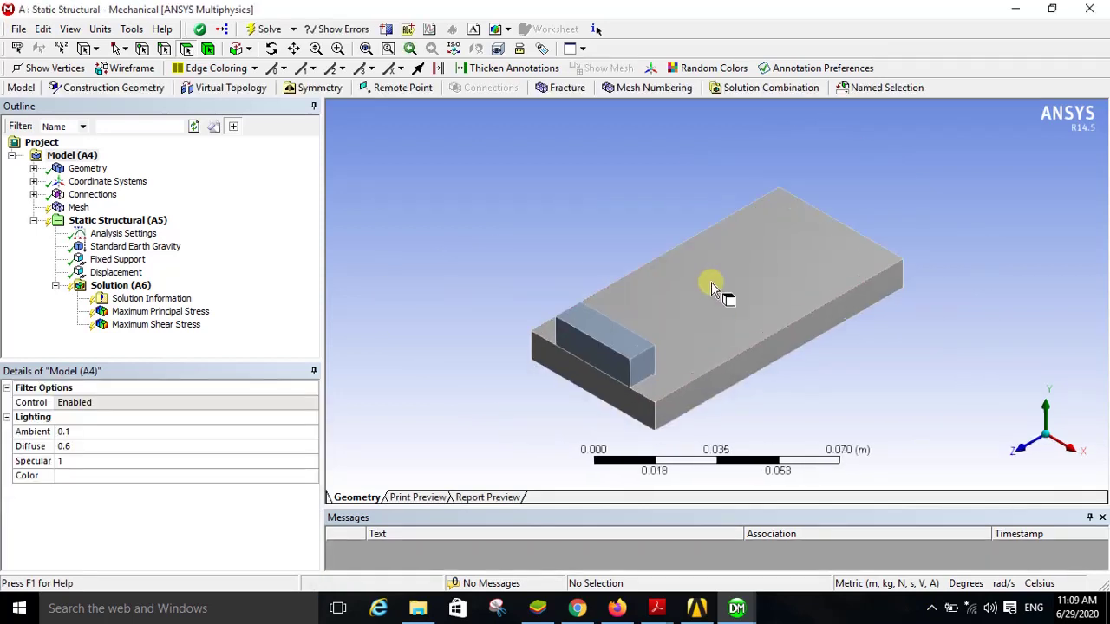
{"action": "scroll", "coordinate": [711, 289], "scroll_direction": "up", "scroll_amount": 3}
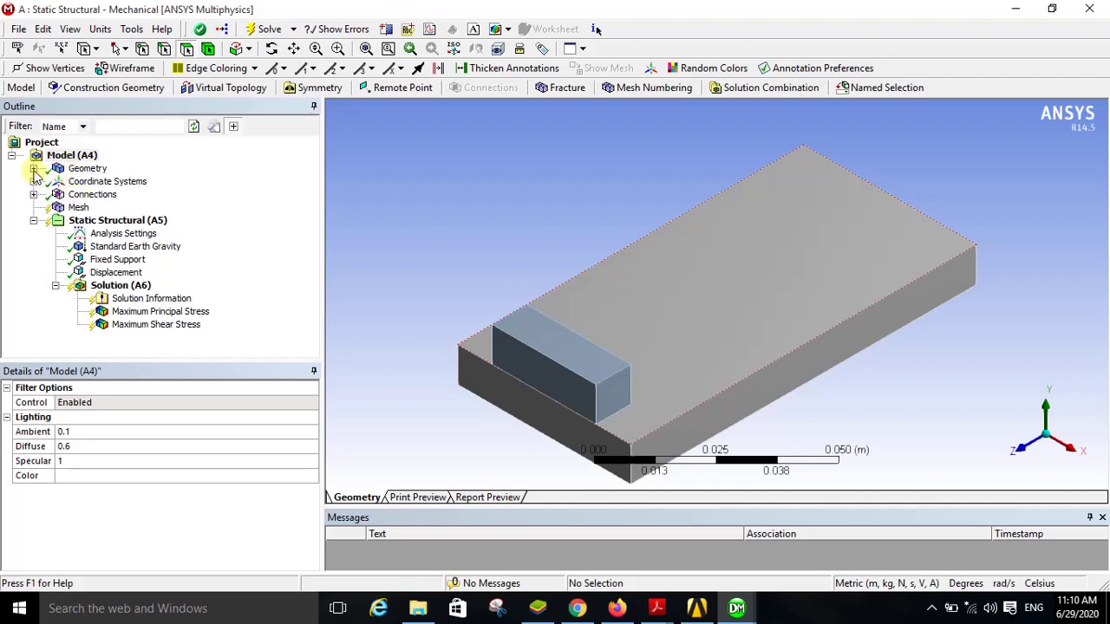
{"action": "left_click", "coordinate": [33, 168]}
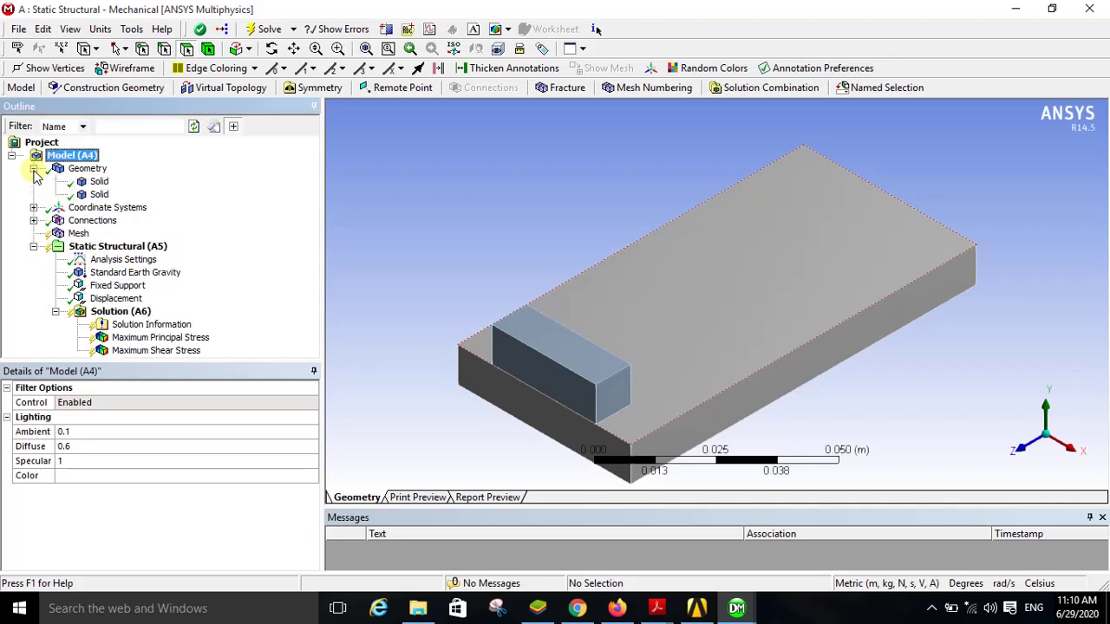
{"action": "left_click", "coordinate": [96, 182]}
{"action": "left_click", "coordinate": [97, 195]}
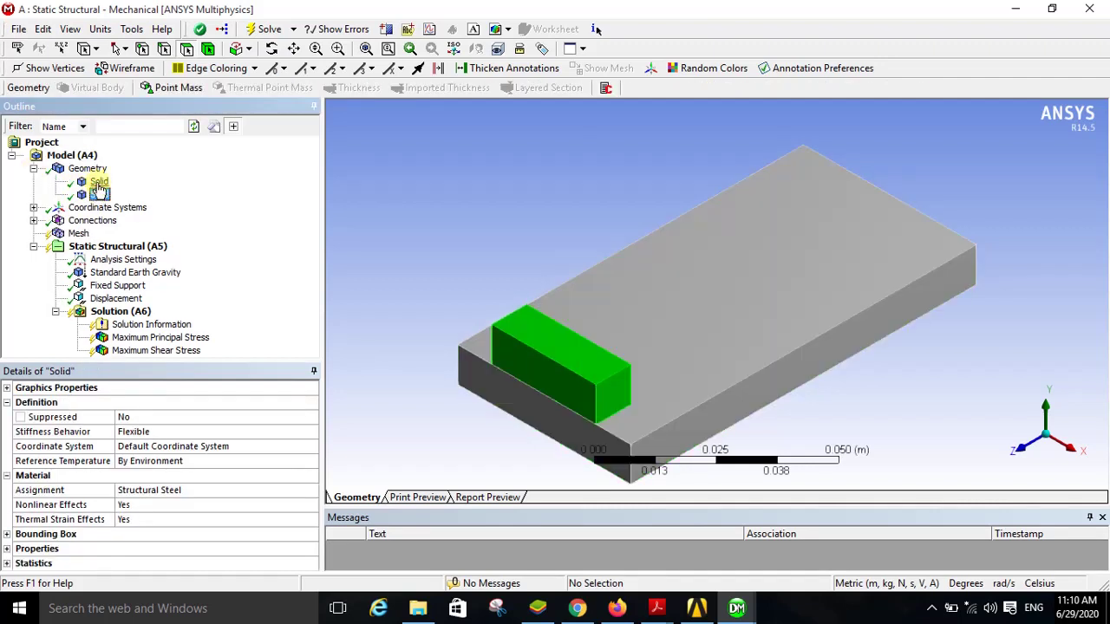
{"action": "left_click", "coordinate": [98, 183]}
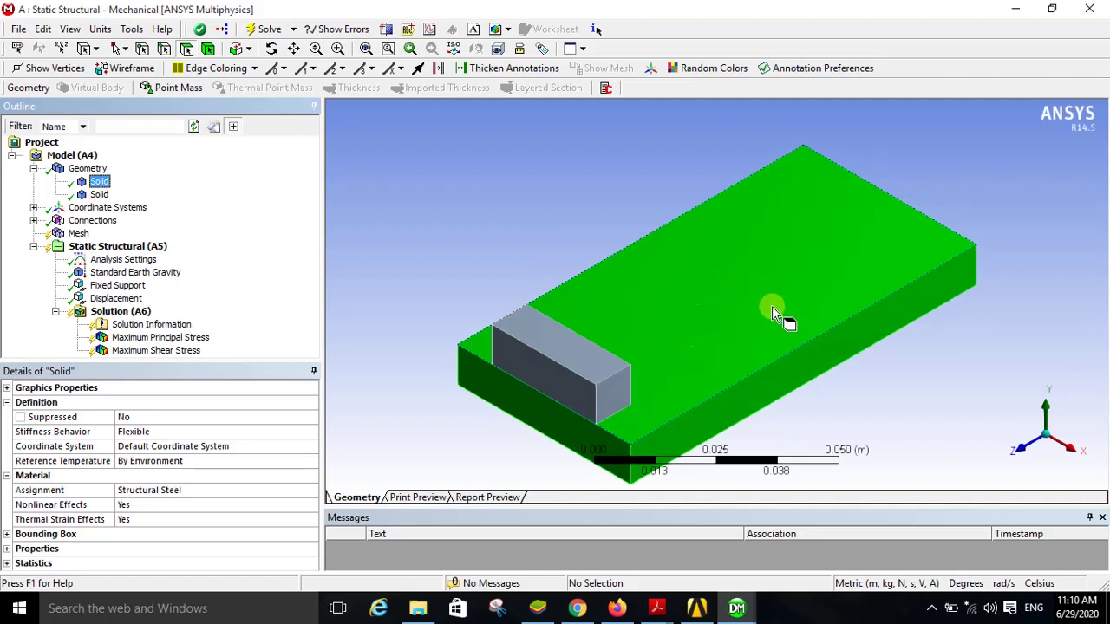
{"action": "left_click", "coordinate": [99, 194]}
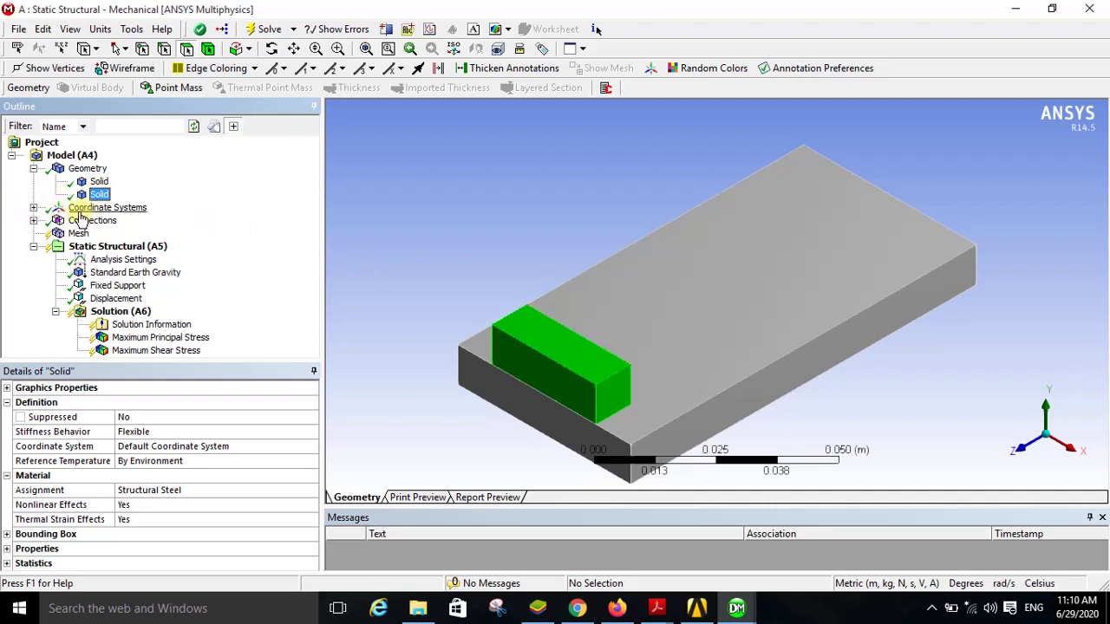
- Expand the contacts under Connections and set the solid-to-solid contact's type to Frictional
{"action": "left_click", "coordinate": [34, 220]}
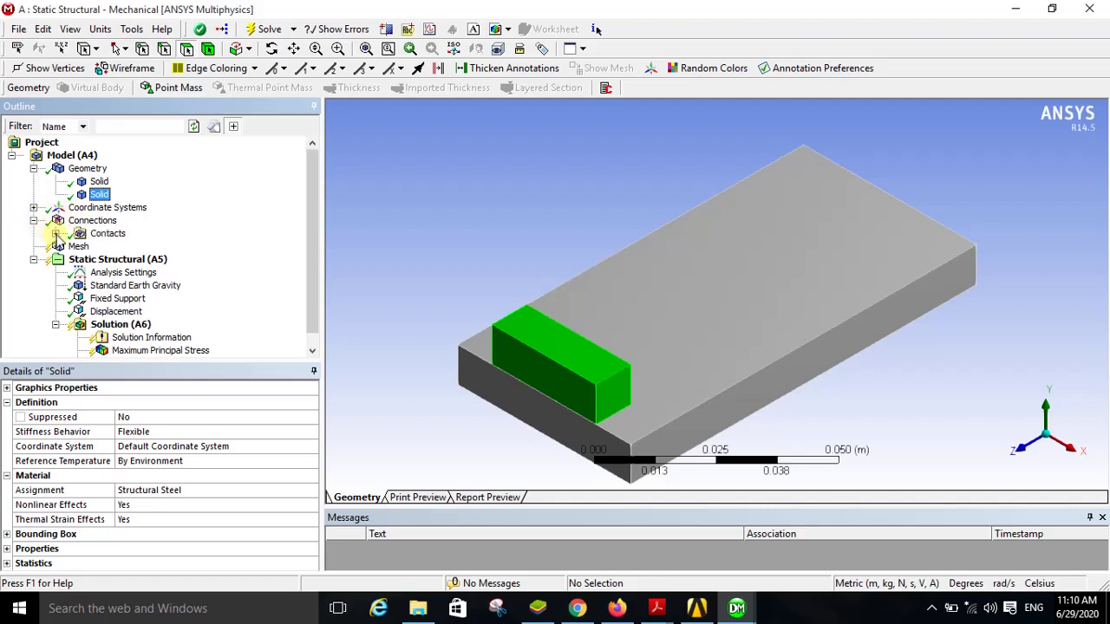
{"action": "left_click", "coordinate": [56, 234]}
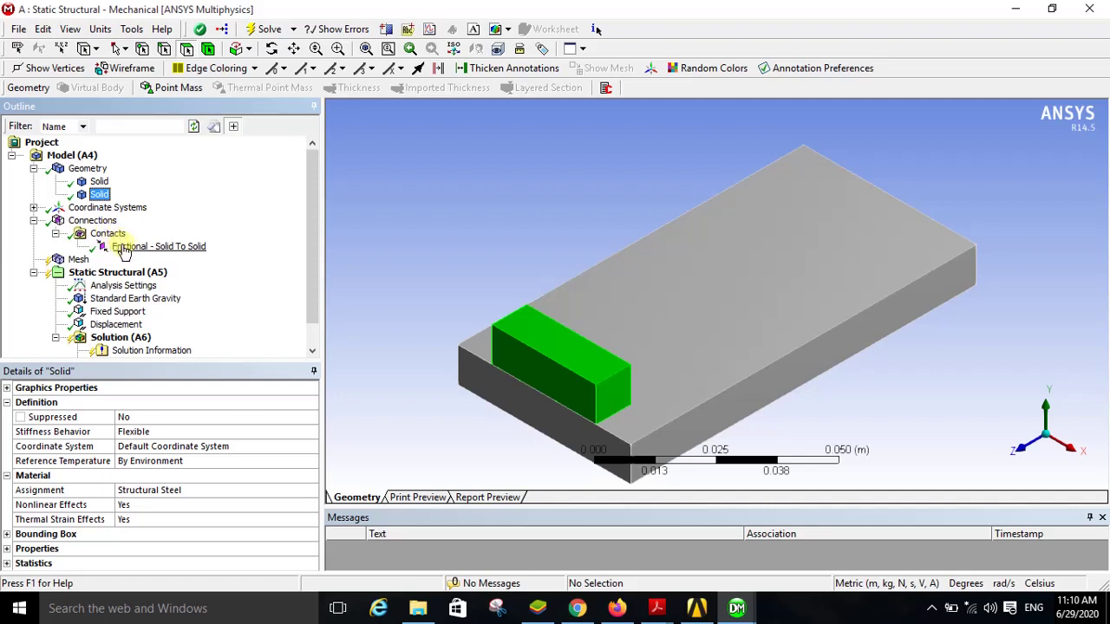
{"action": "left_click", "coordinate": [124, 248]}
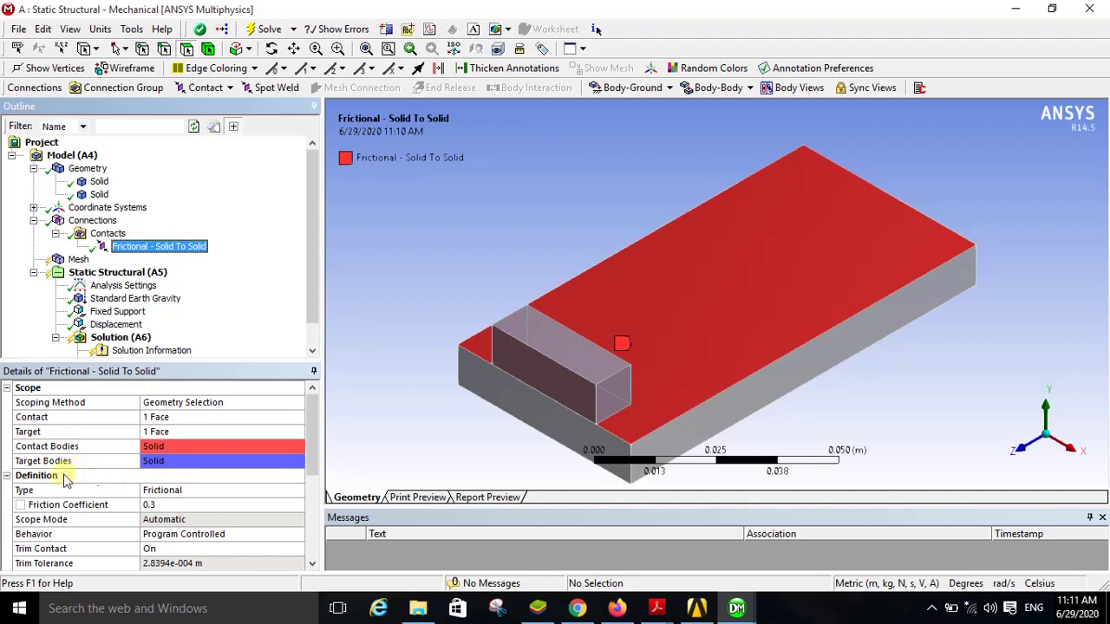
{"action": "left_click", "coordinate": [258, 492]}
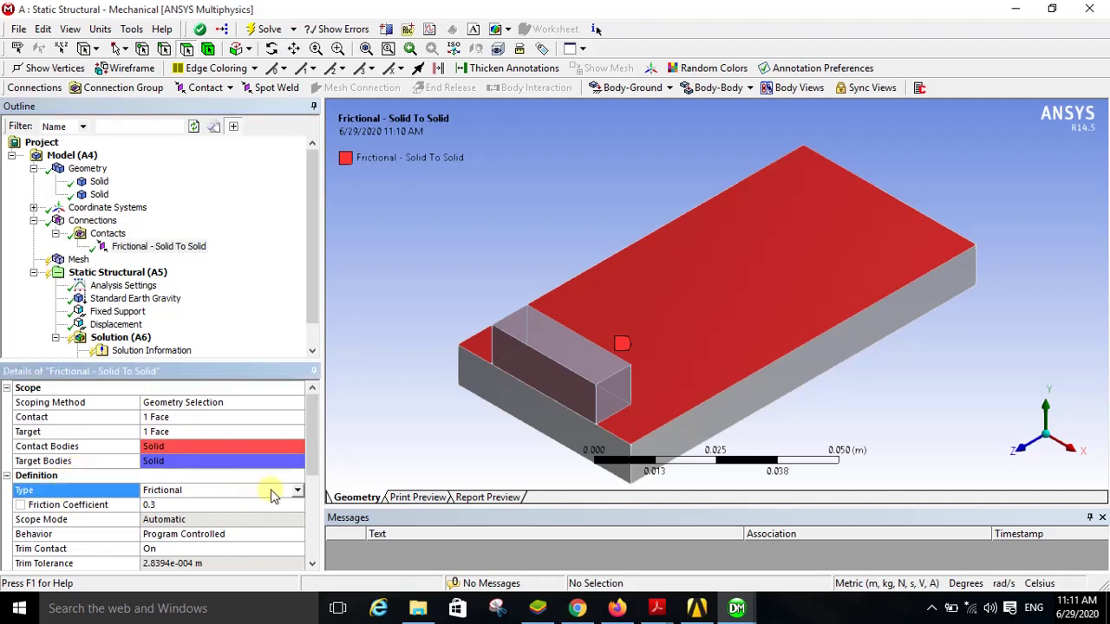
{"action": "left_click", "coordinate": [298, 490]}
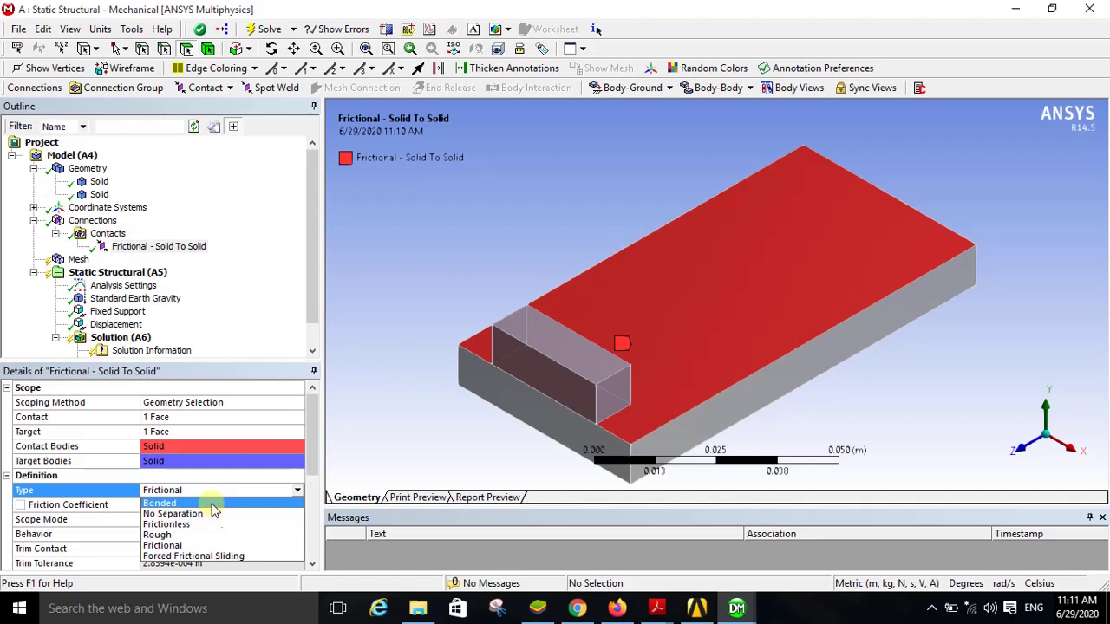
{"action": "left_click", "coordinate": [185, 545]}
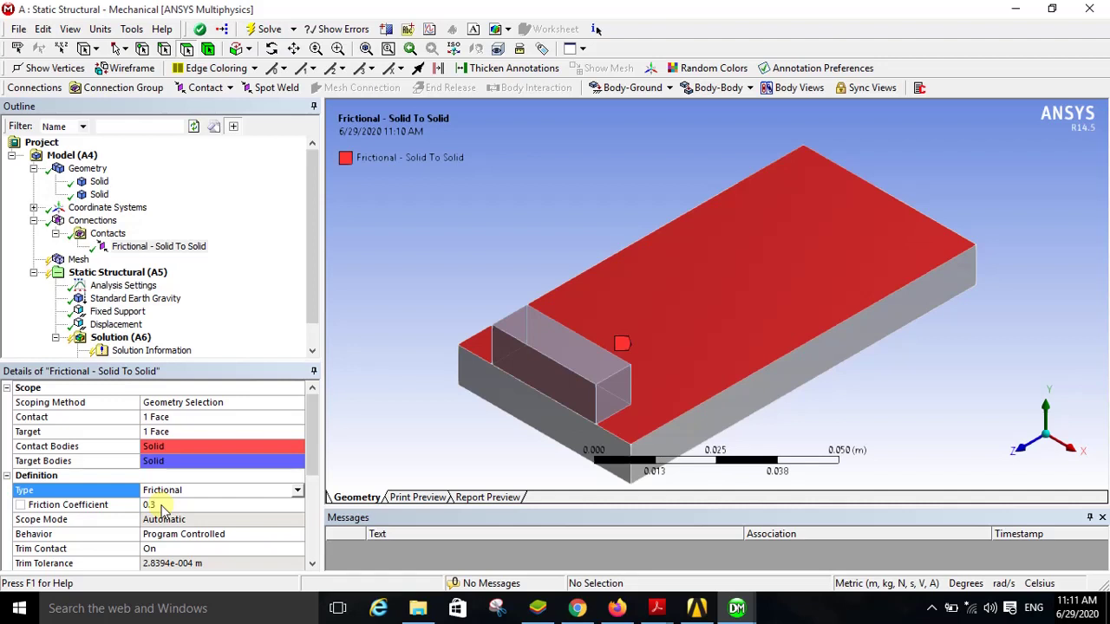
- Clear the friction coefficient of the solid-to-solid contact and collapse the Connections branch
{"action": "left_click", "coordinate": [161, 505]}
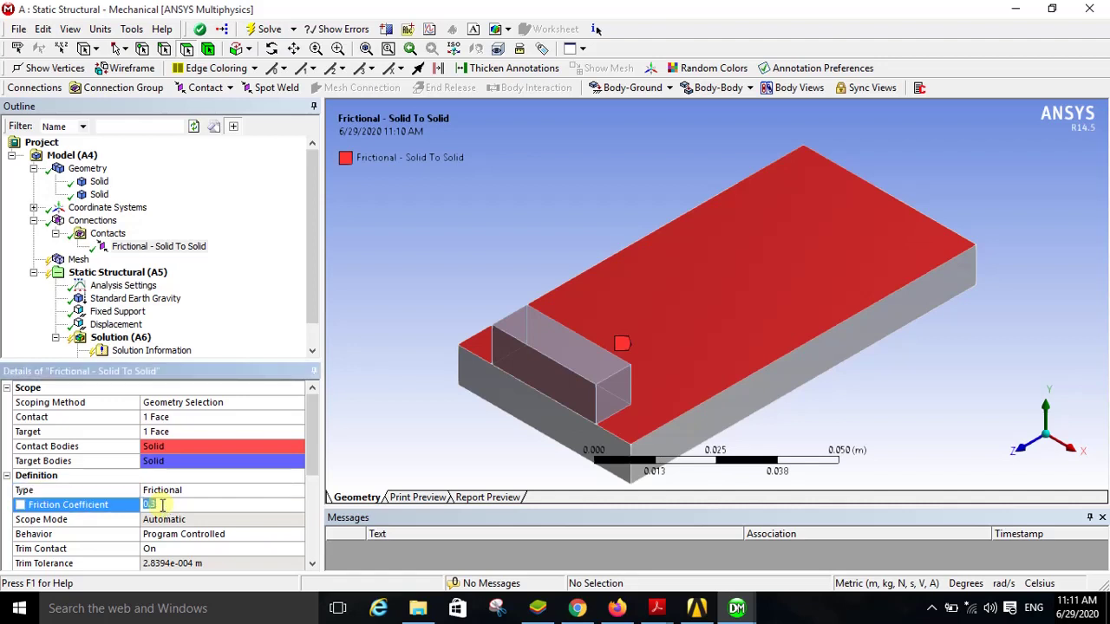
{"action": "key", "text": "Delete"}
{"action": "left_click", "coordinate": [36, 227]}
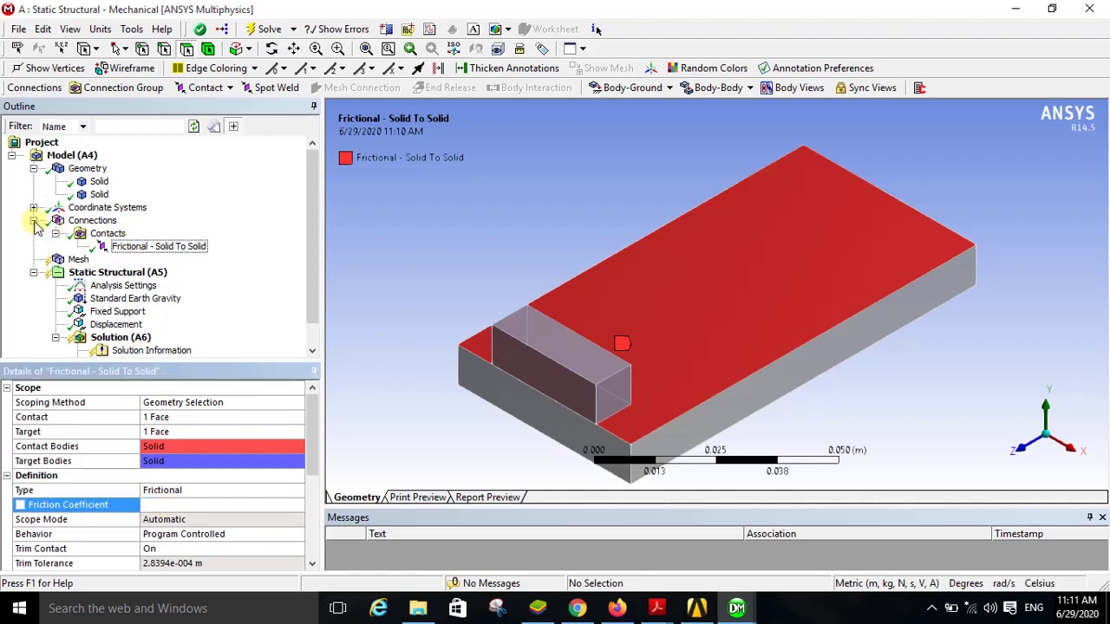
{"action": "left_click", "coordinate": [34, 221]}
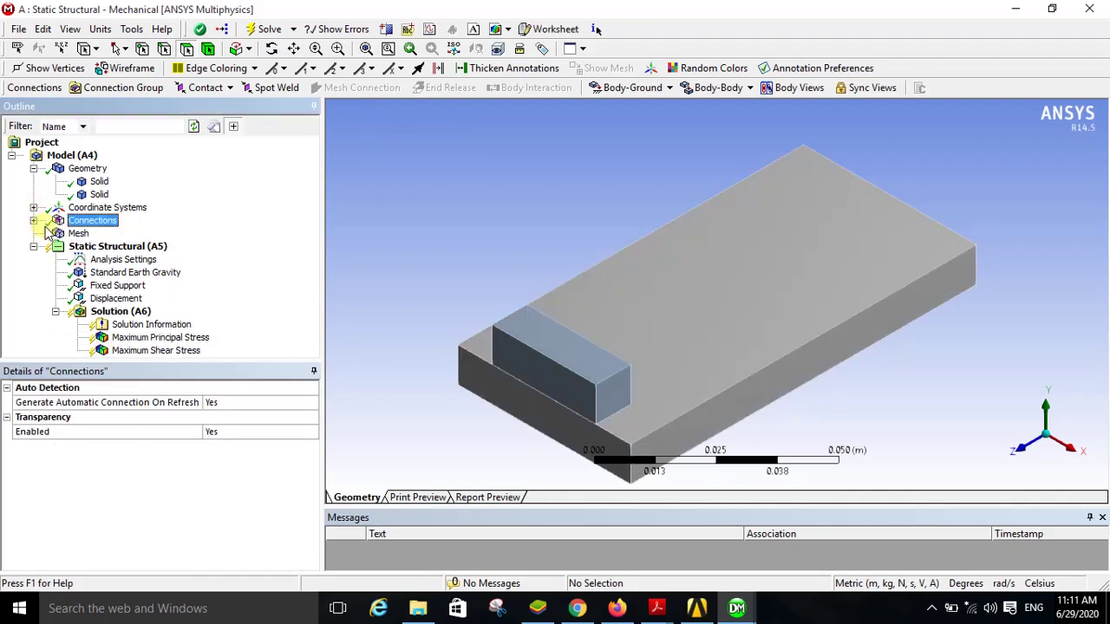
- Generate the mesh for the plate and block with the default mesh settings
{"action": "left_click", "coordinate": [76, 234]}
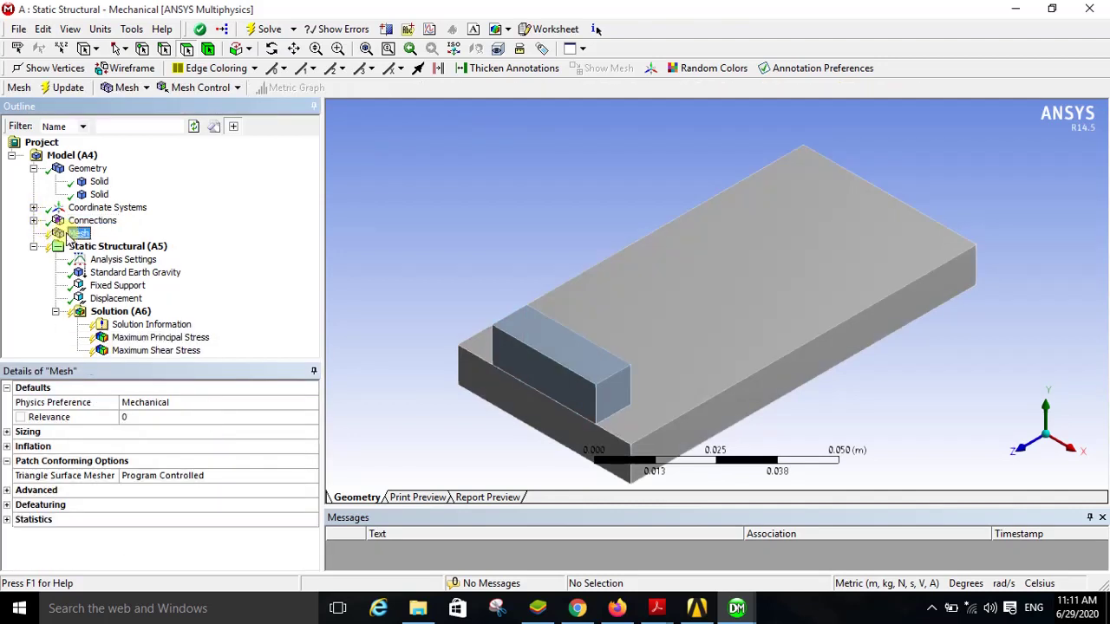
{"action": "right_click", "coordinate": [68, 236]}
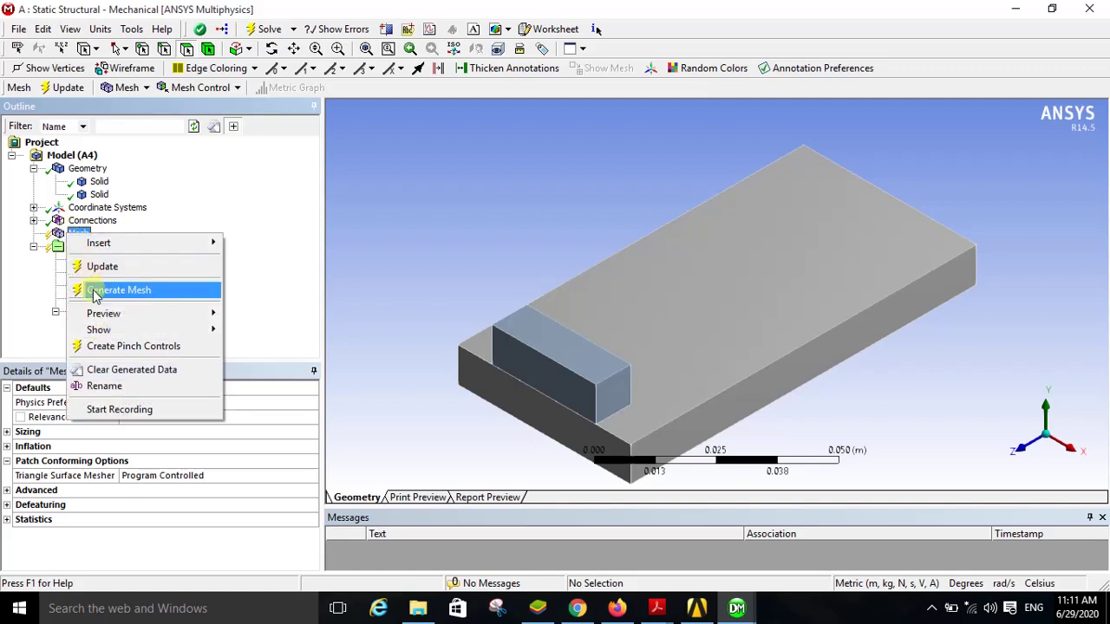
{"action": "left_click", "coordinate": [118, 289]}
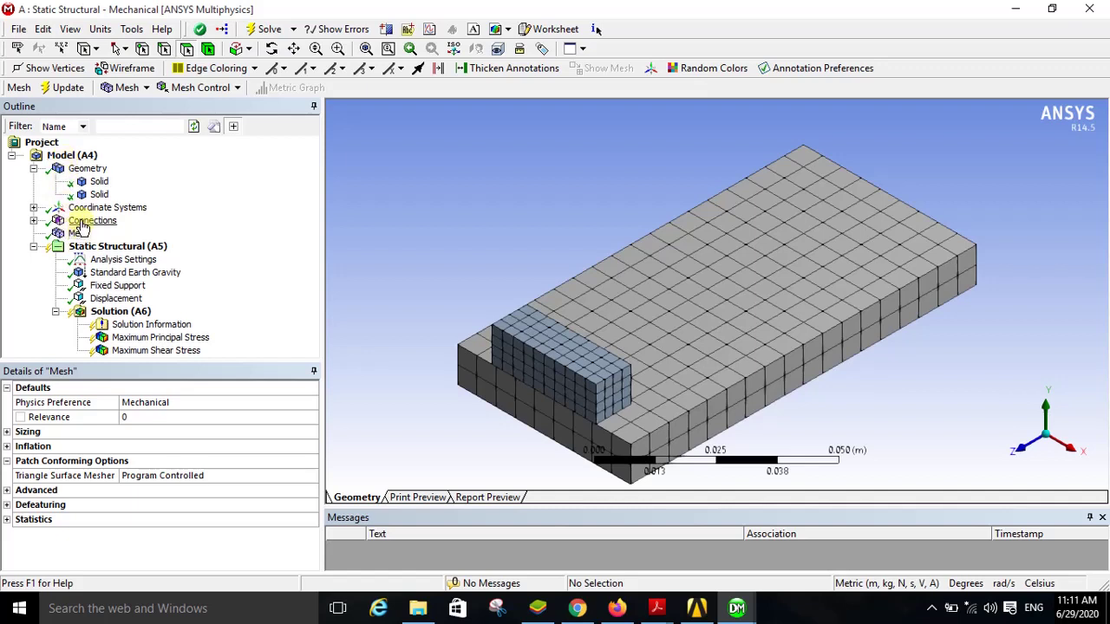
- Review the Analysis Settings, Standard Earth Gravity, Fixed Support and Displacement definitions of the static structural analysis
{"action": "left_click", "coordinate": [108, 260]}
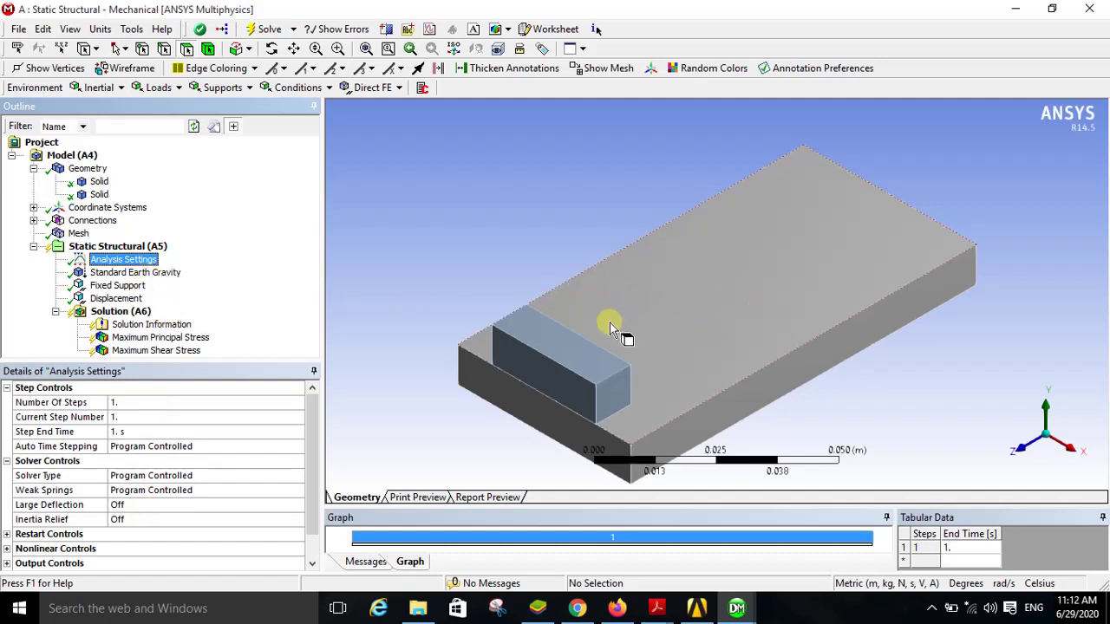
{"action": "left_click", "coordinate": [136, 274]}
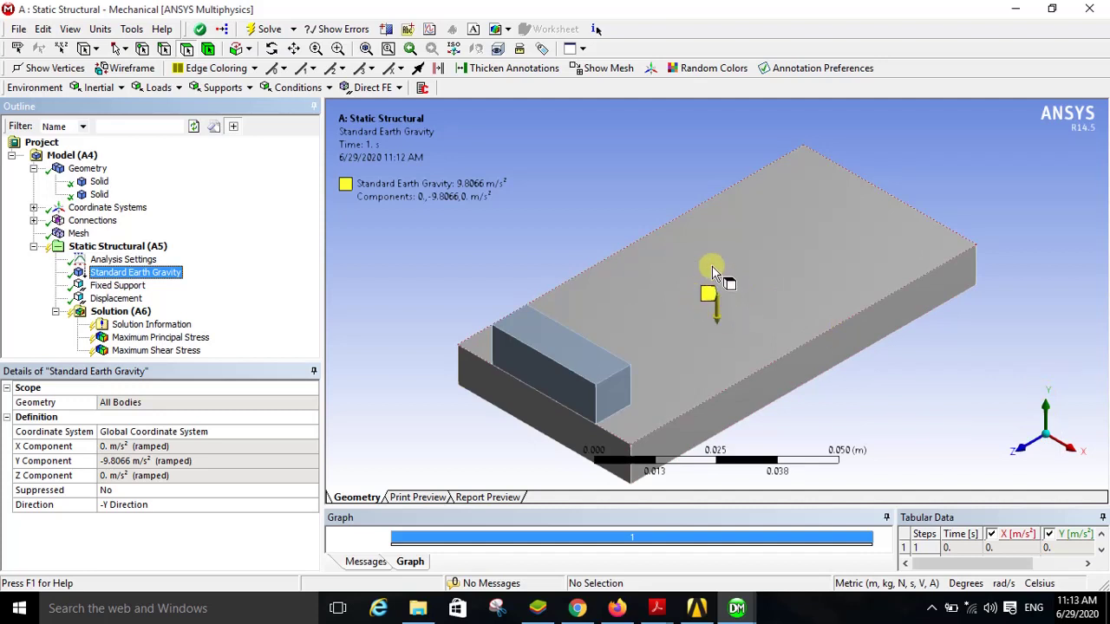
{"action": "left_click", "coordinate": [99, 286]}
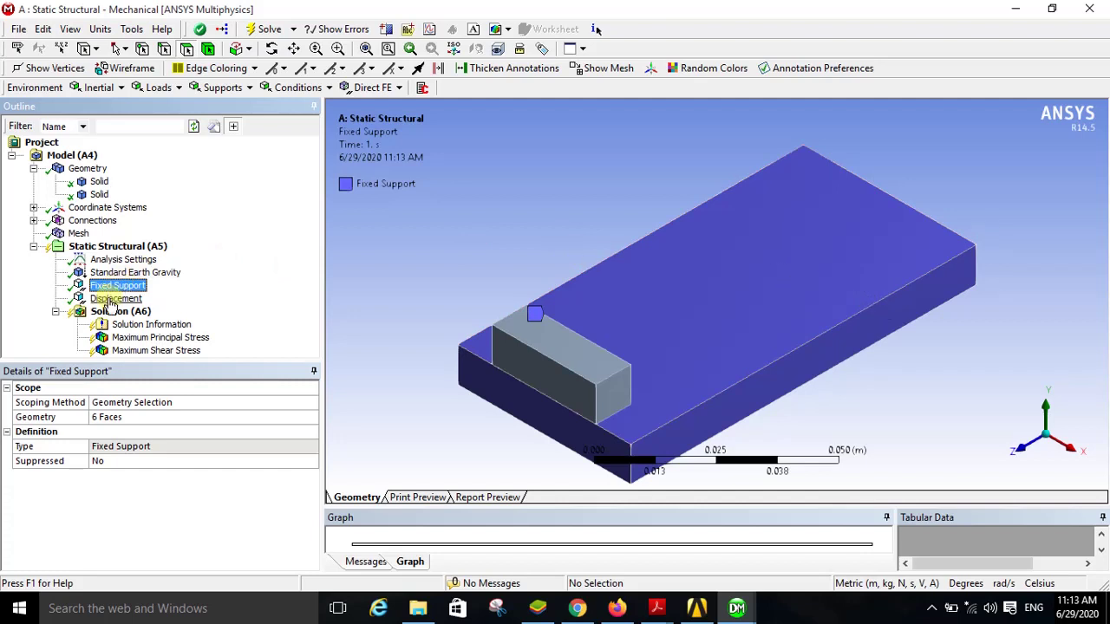
{"action": "left_click", "coordinate": [112, 299]}
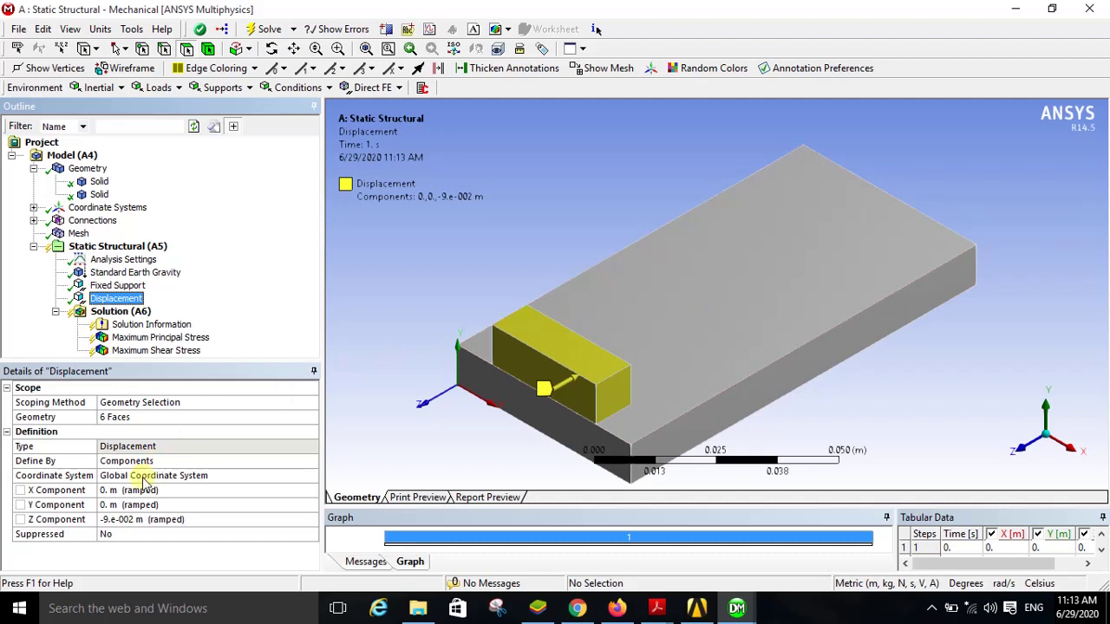
{"action": "left_click", "coordinate": [126, 519]}
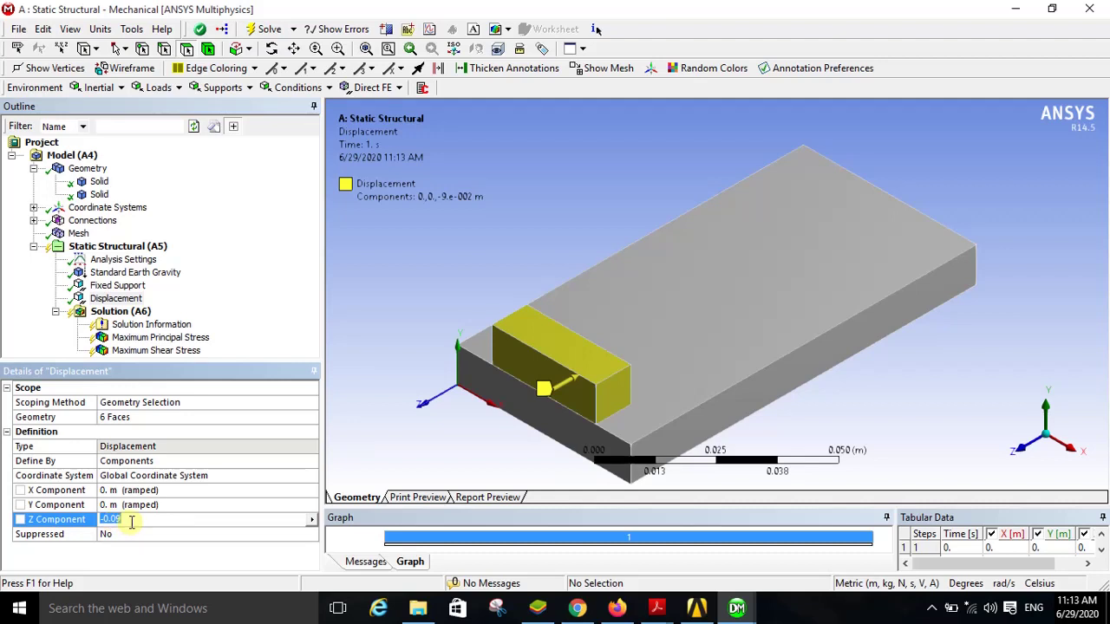
{"action": "left_click", "coordinate": [131, 521]}
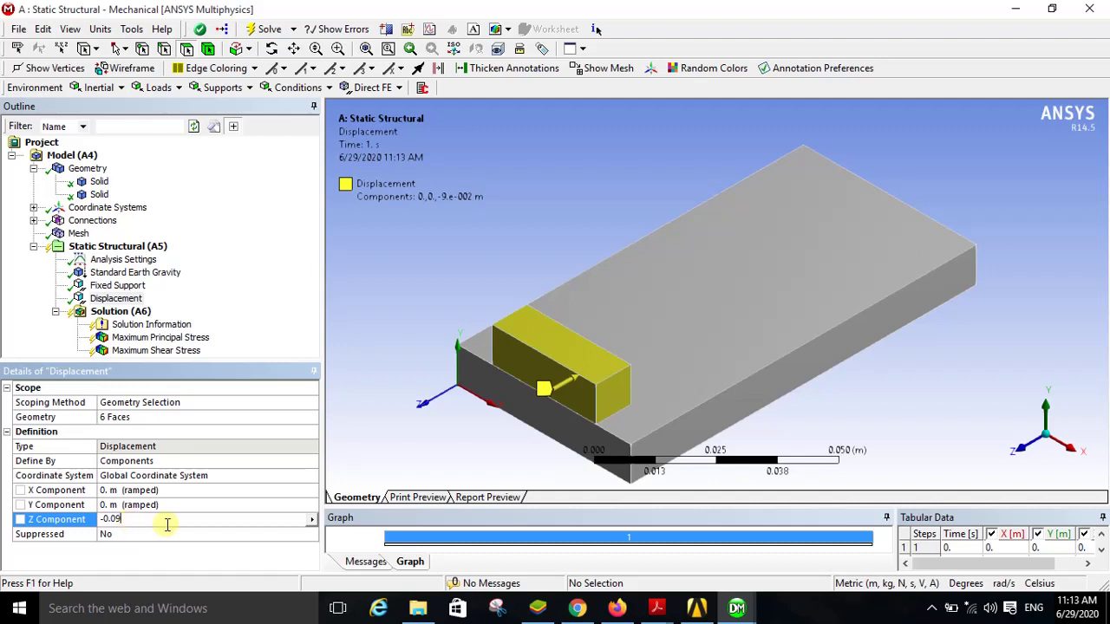
{"action": "key", "text": "BackSpace"}
{"action": "key", "text": "BackSpace"}
{"action": "key", "text": "BackSpace"}
{"action": "key", "text": "BackSpace"}
{"action": "key", "text": "BackSpace"}
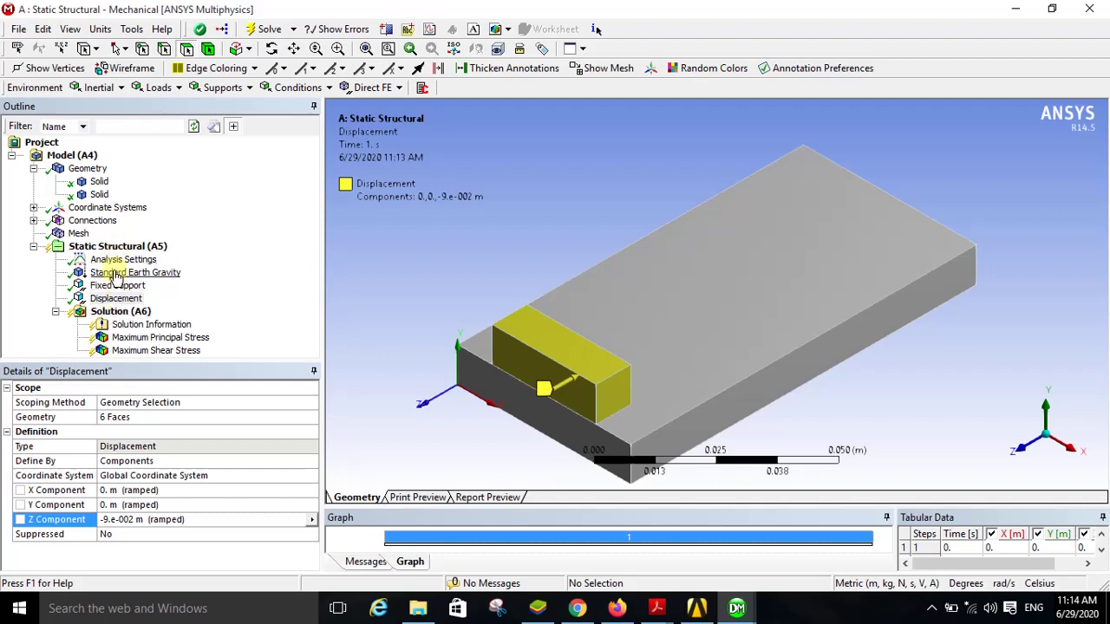
- Solve the static structural analysis of the block on the plate
{"action": "left_click", "coordinate": [118, 314]}
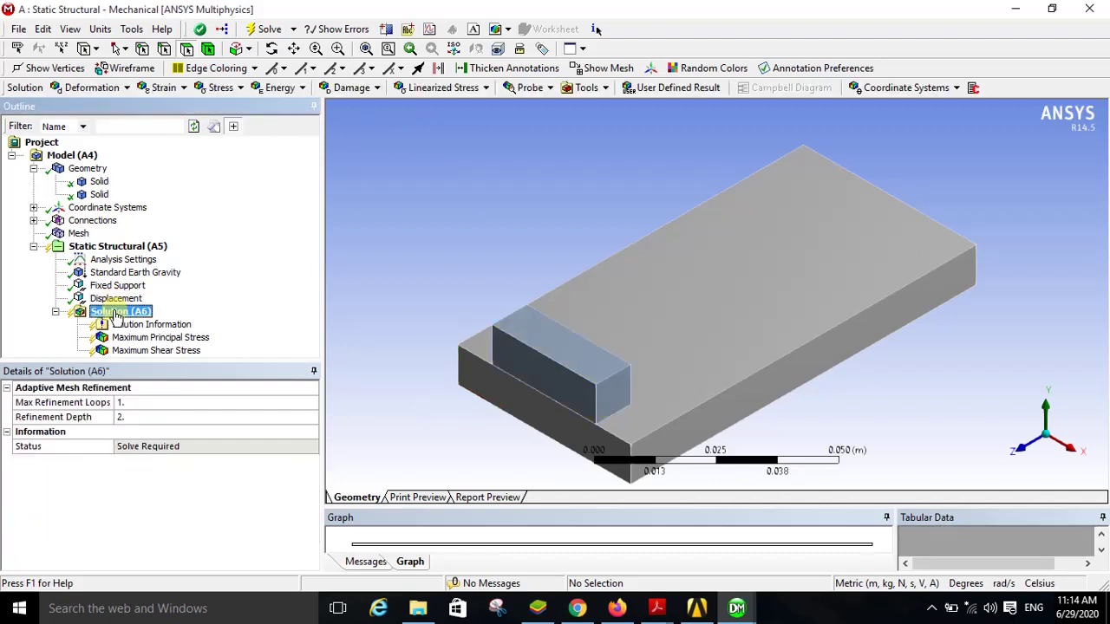
{"action": "right_click", "coordinate": [117, 318]}
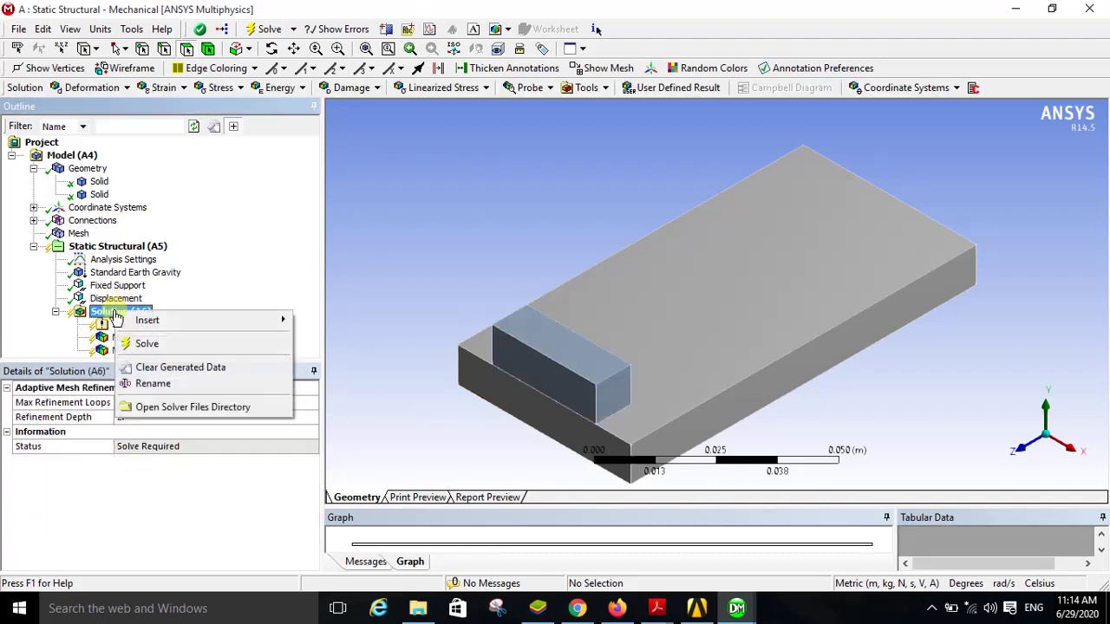
{"action": "left_click", "coordinate": [143, 344]}
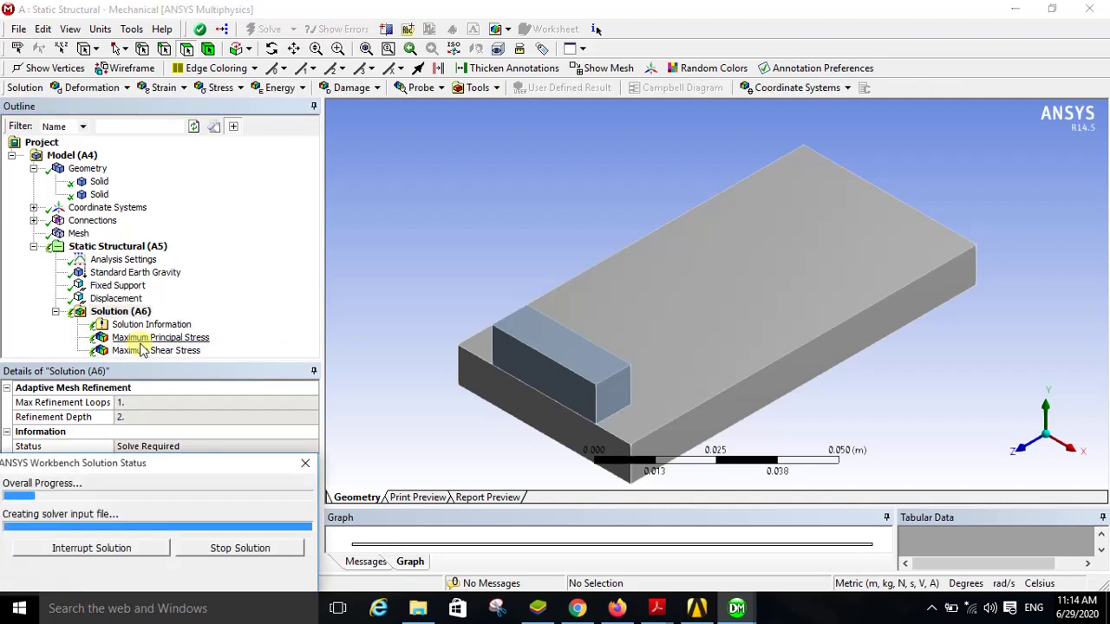
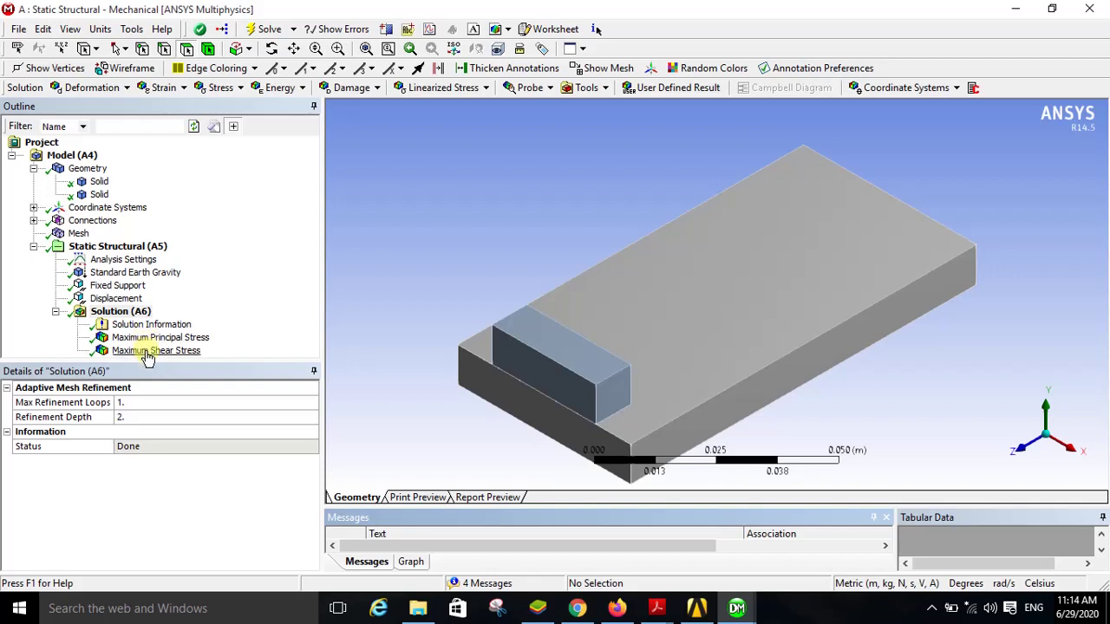
{"action": "left_click", "coordinate": [138, 314]}
{"action": "right_click", "coordinate": [138, 314]}
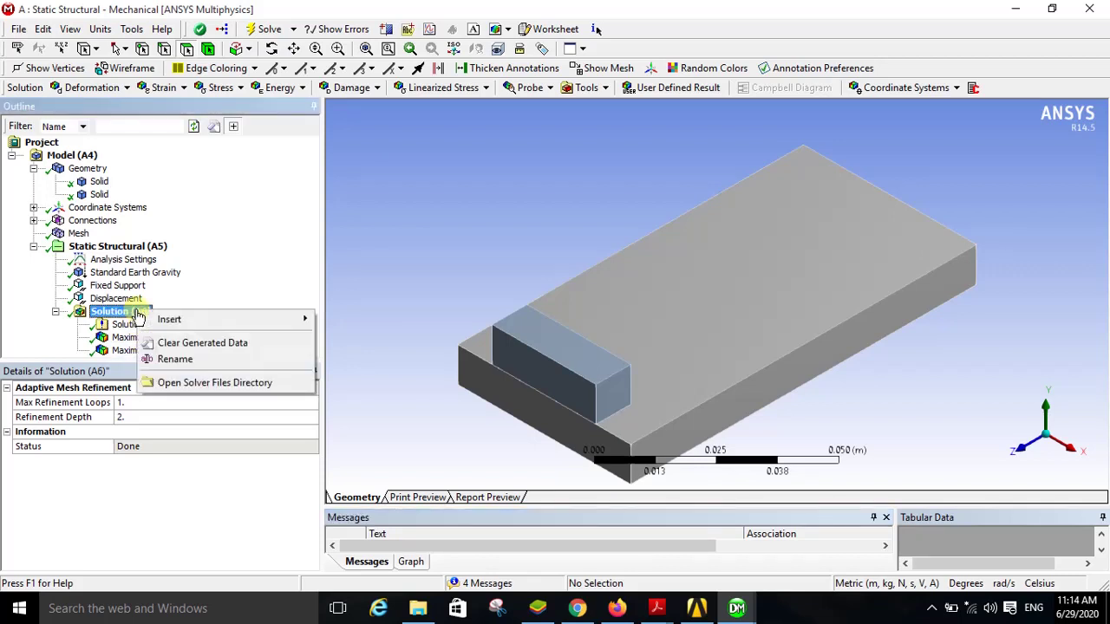
{"action": "mouse_move", "coordinate": [167, 321]}
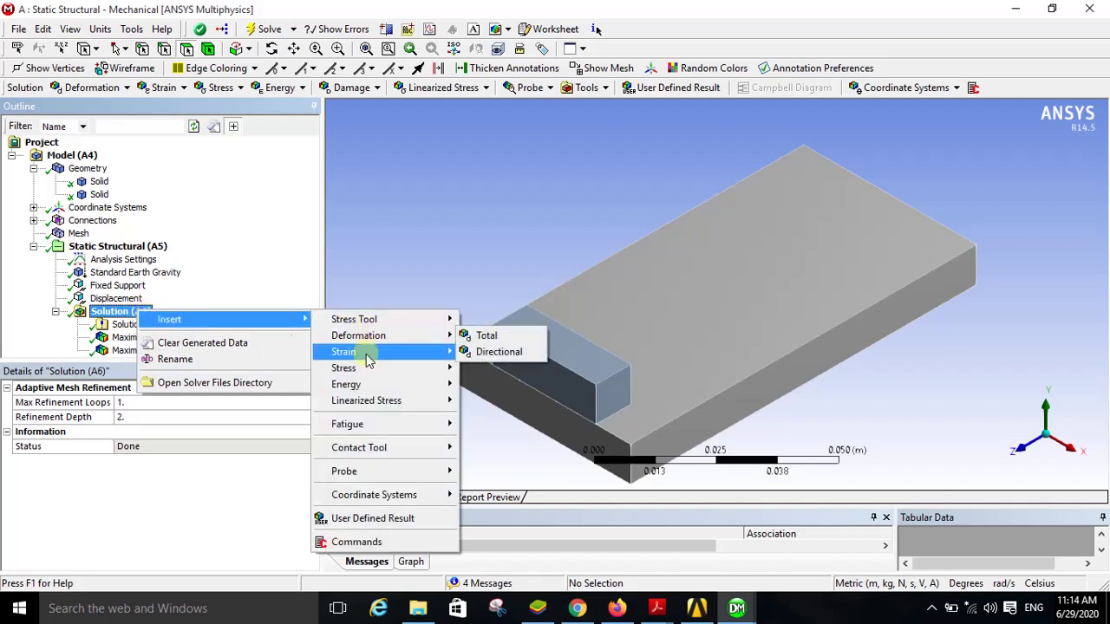
{"action": "mouse_move", "coordinate": [365, 371]}
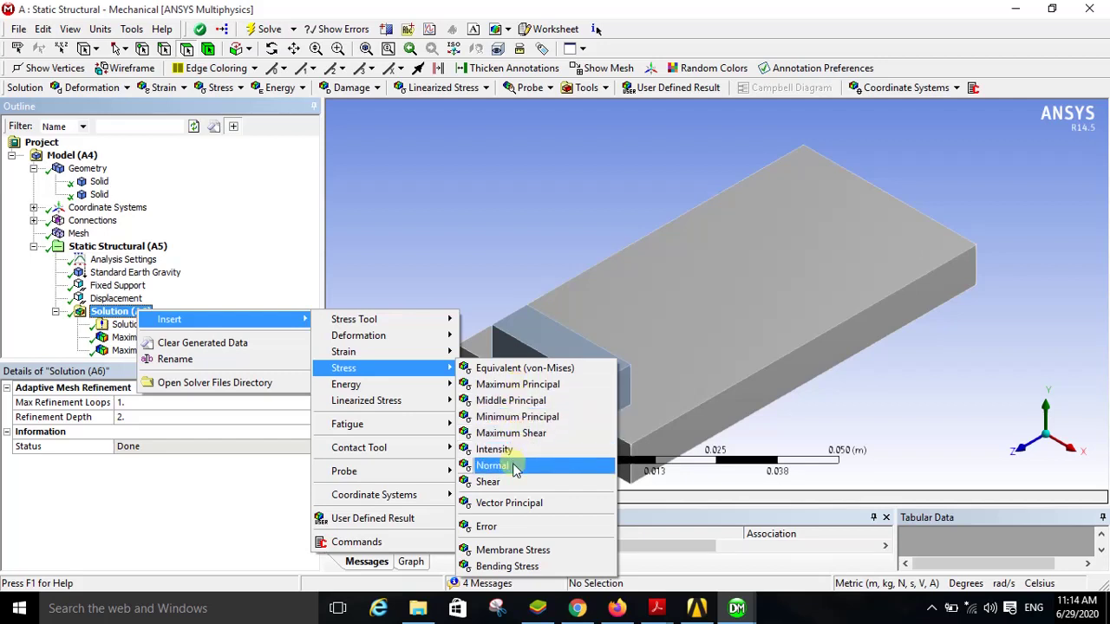
{"action": "left_click", "coordinate": [389, 267]}
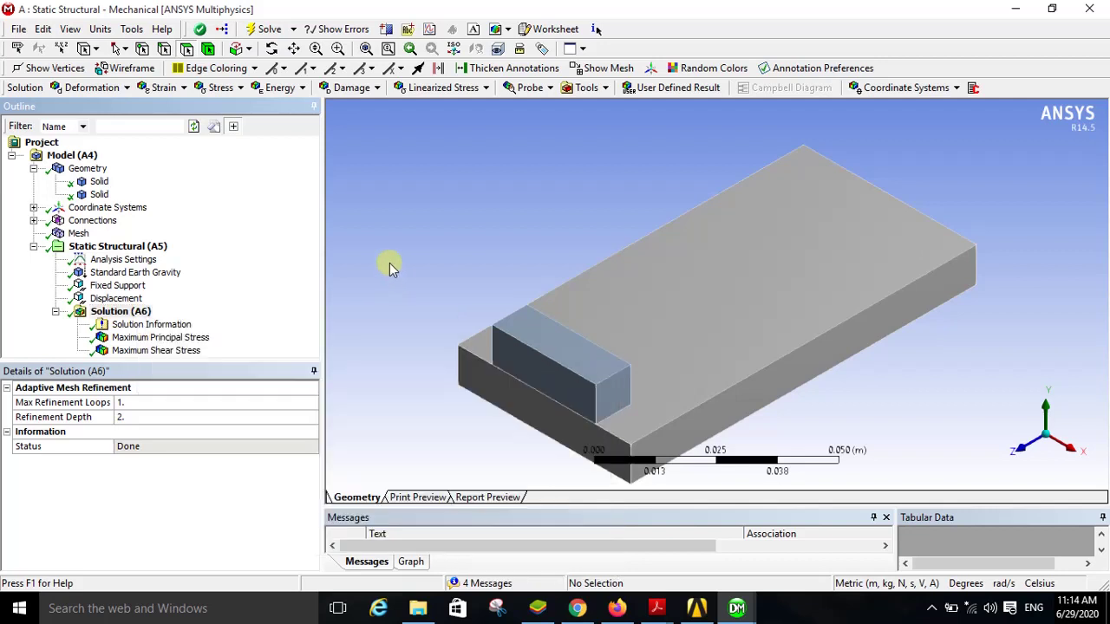
- Examine the Maximum Principal Stress and Maximum Shear Stress contours of the solved model, including their maximum and minimum locations
{"action": "left_click", "coordinate": [160, 337]}
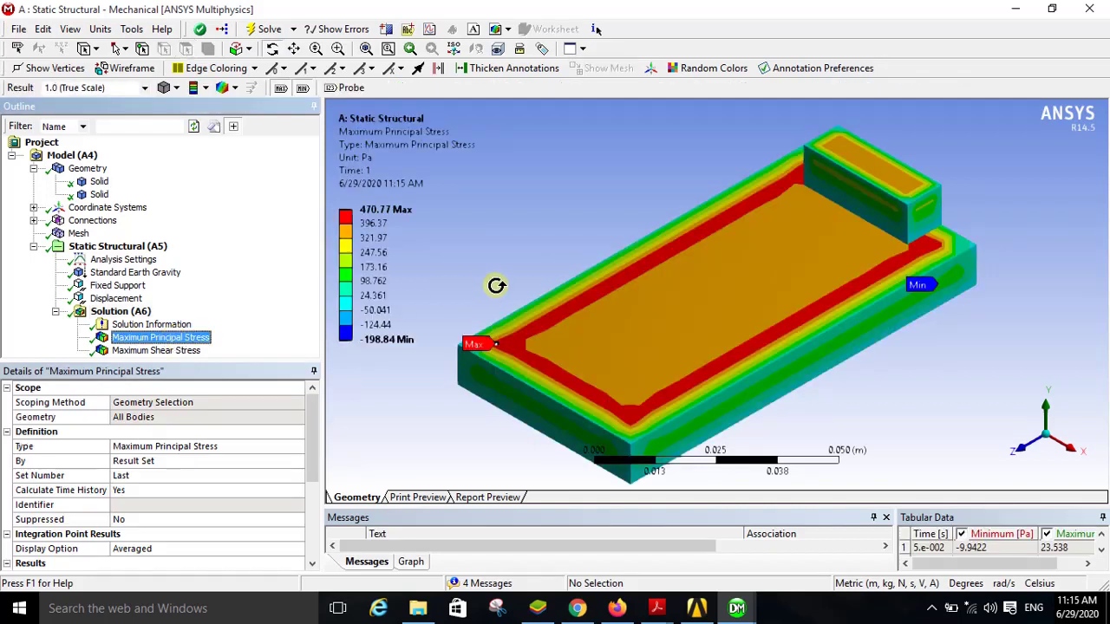
{"action": "left_click", "coordinate": [395, 227]}
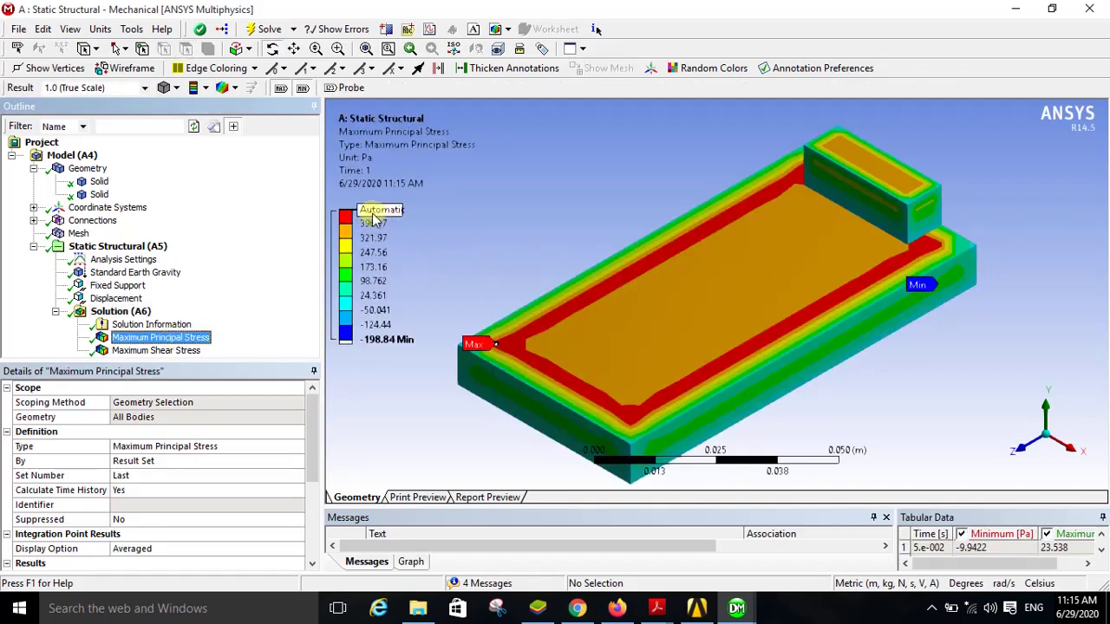
{"action": "left_click", "coordinate": [401, 217]}
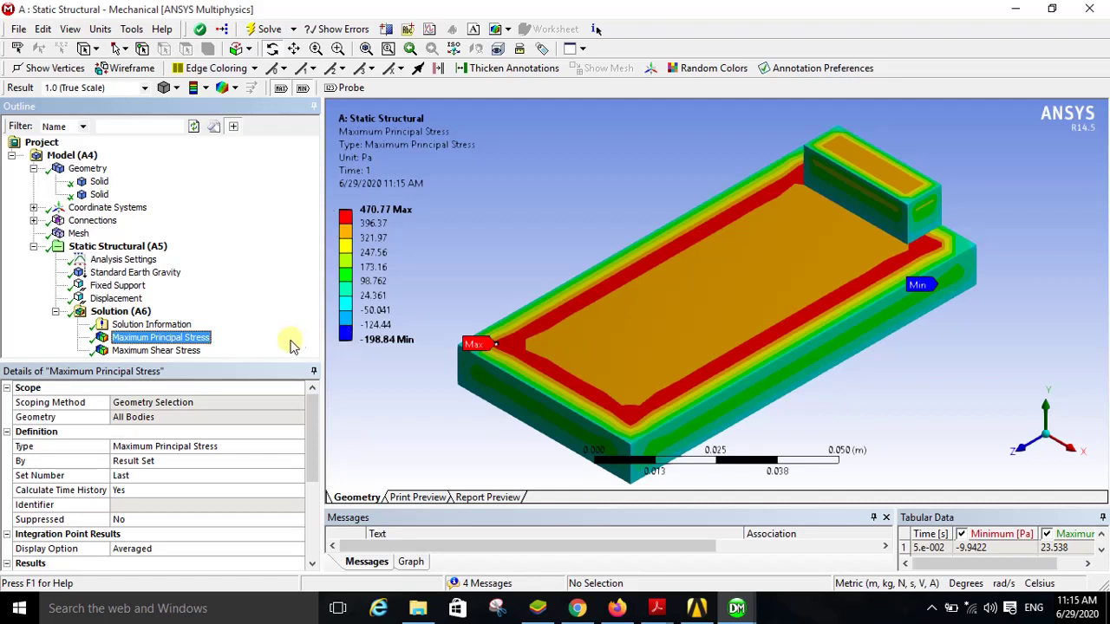
{"action": "left_click", "coordinate": [185, 352]}
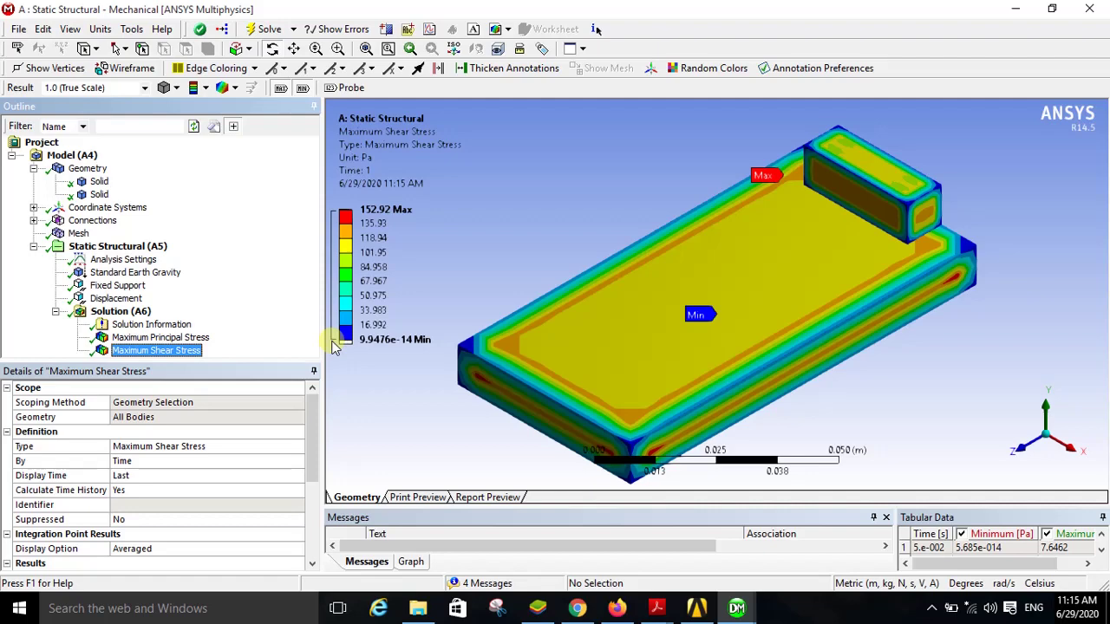
{"action": "left_click", "coordinate": [205, 338]}
{"action": "left_click", "coordinate": [189, 351]}
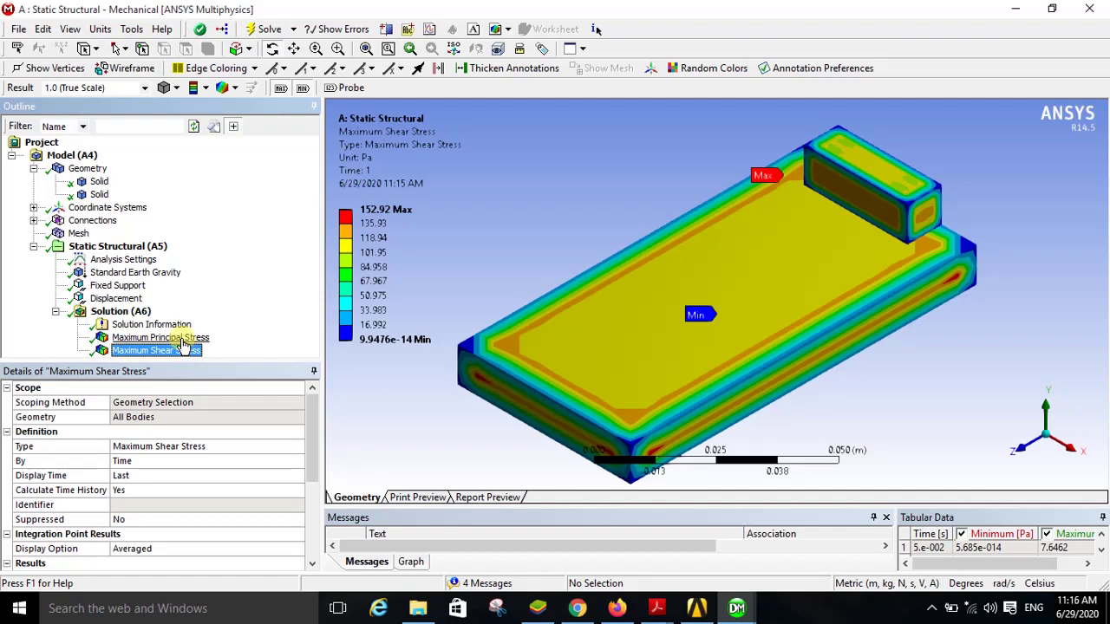
- Play the Maximum Principal Stress animation with the graph and tabular data areas enlarged to read the stress history
{"action": "left_click", "coordinate": [183, 338]}
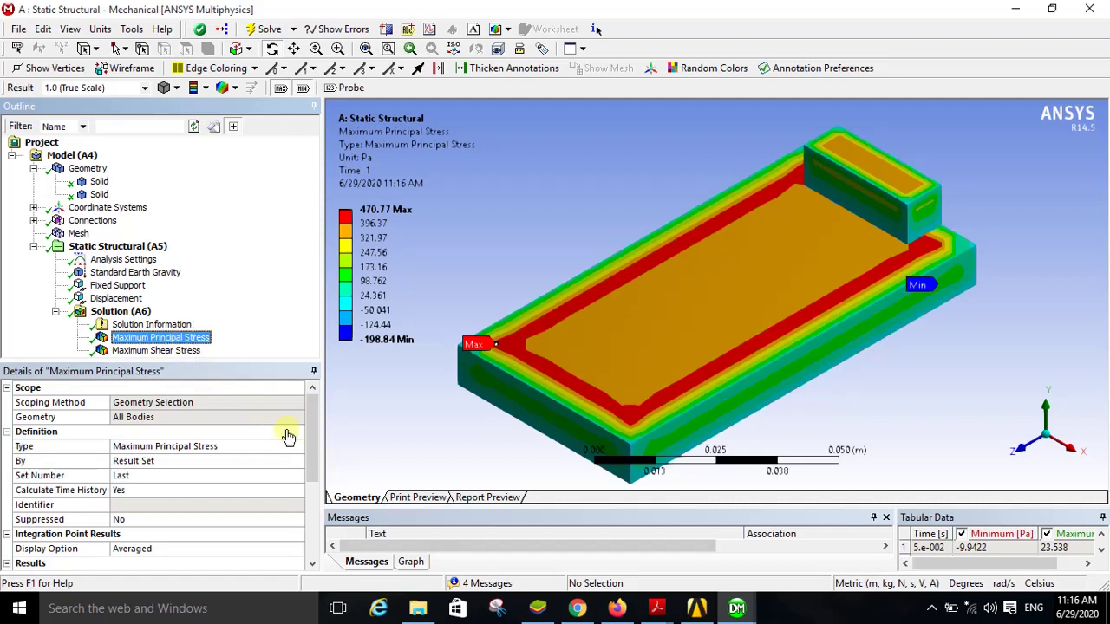
{"action": "left_click", "coordinate": [410, 562]}
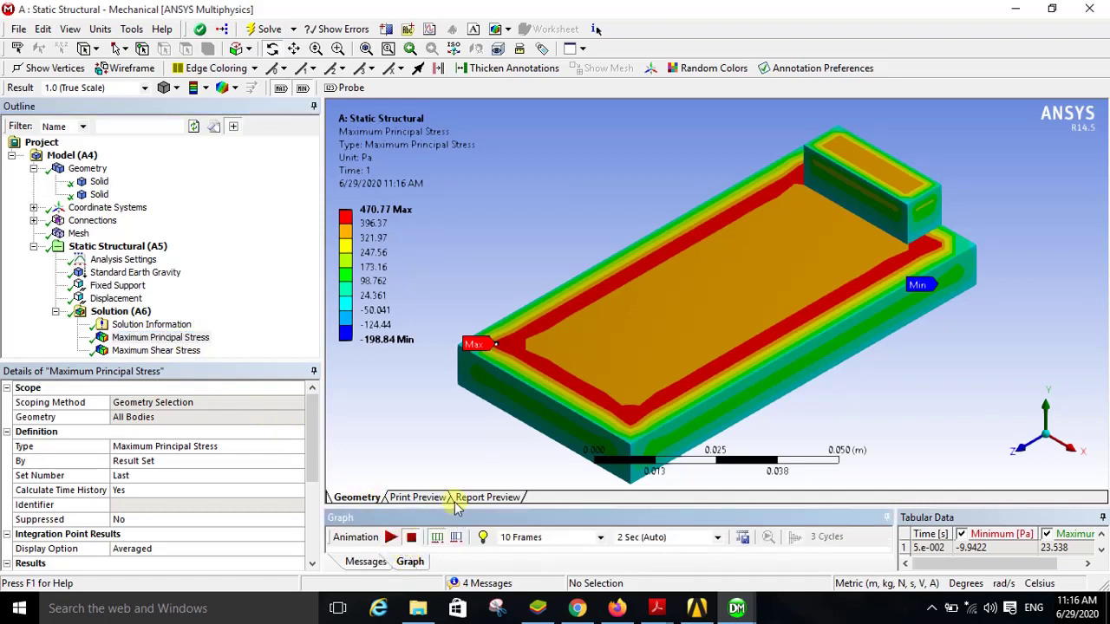
{"action": "left_click_drag", "start_coordinate": [454, 506], "coordinate": [454, 466]}
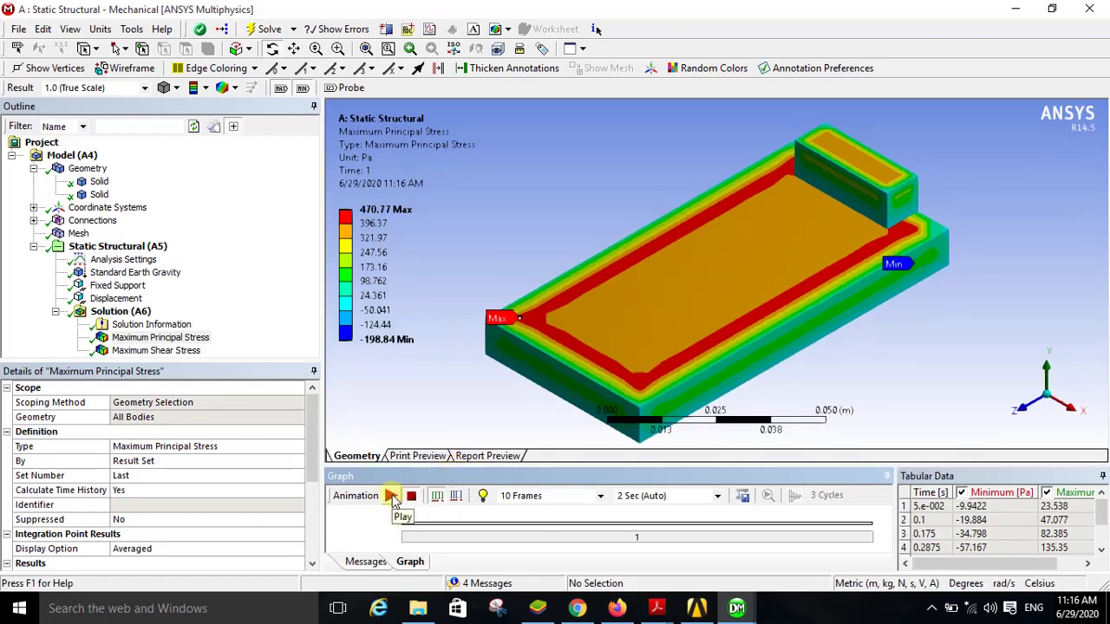
{"action": "left_click", "coordinate": [391, 497]}
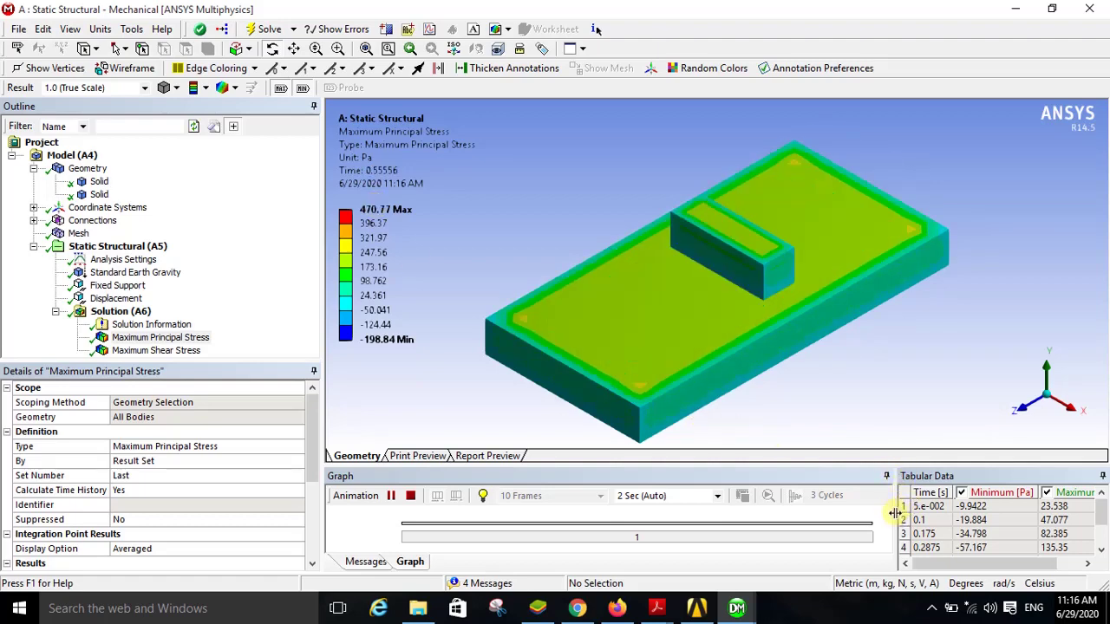
{"action": "left_click_drag", "start_coordinate": [896, 512], "coordinate": [861, 514]}
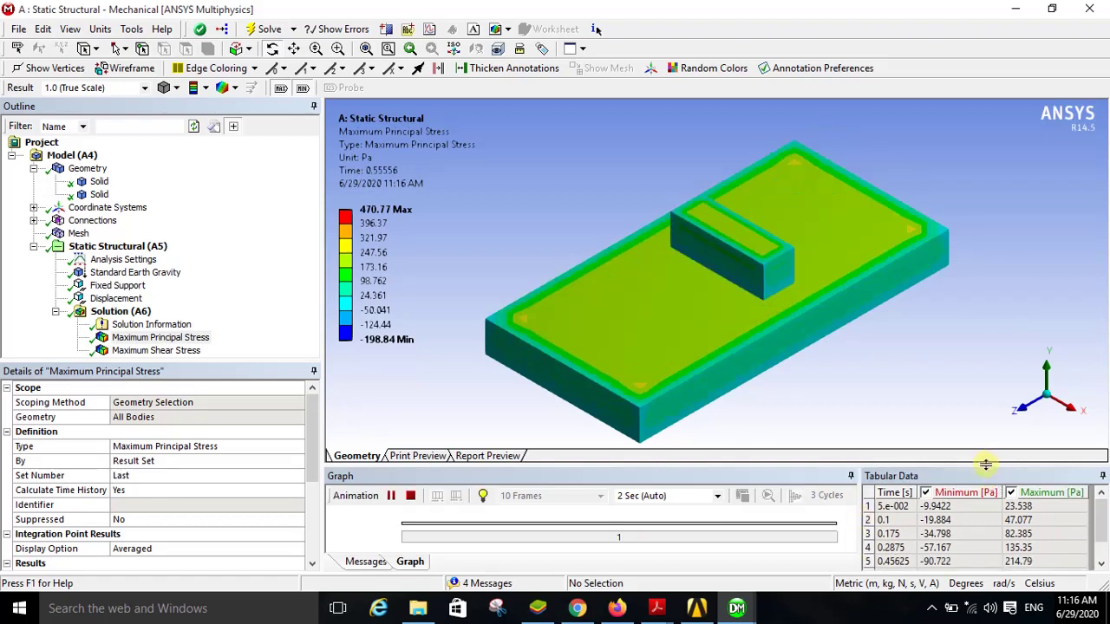
{"action": "left_click_drag", "start_coordinate": [986, 464], "coordinate": [983, 406]}
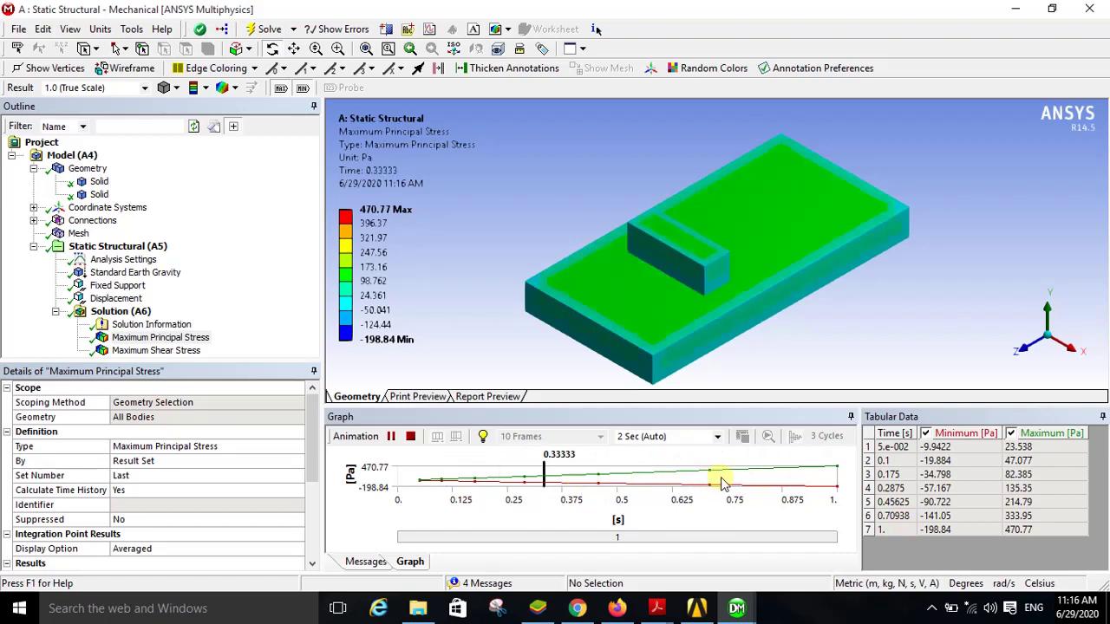
- Play the Maximum Shear Stress animation and pause it partway through the block's travel
{"action": "left_click", "coordinate": [176, 355]}
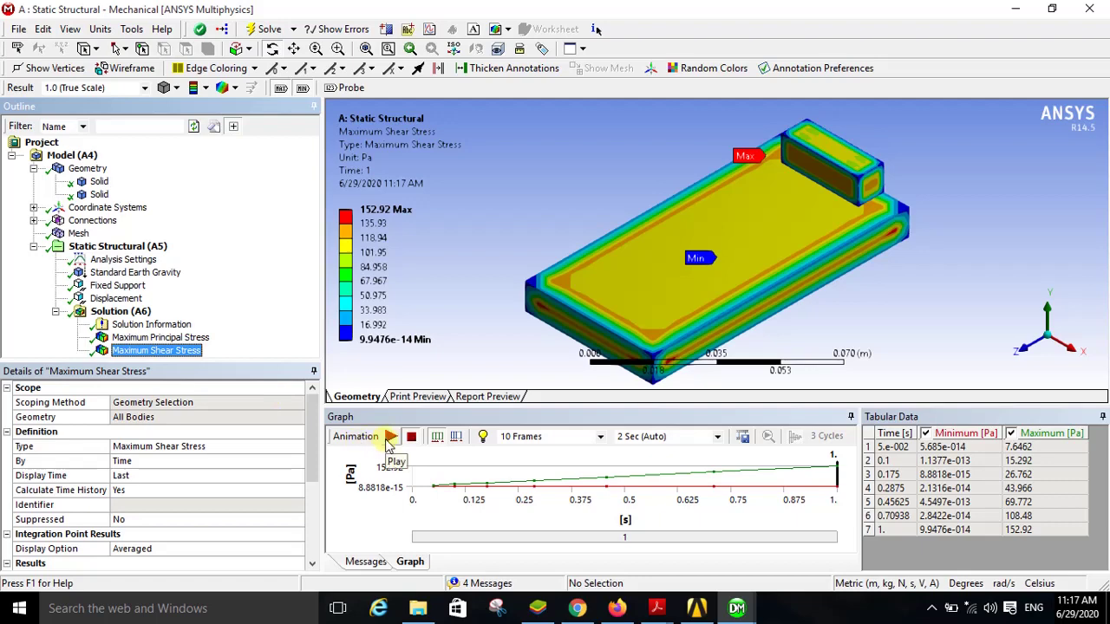
{"action": "left_click", "coordinate": [389, 440]}
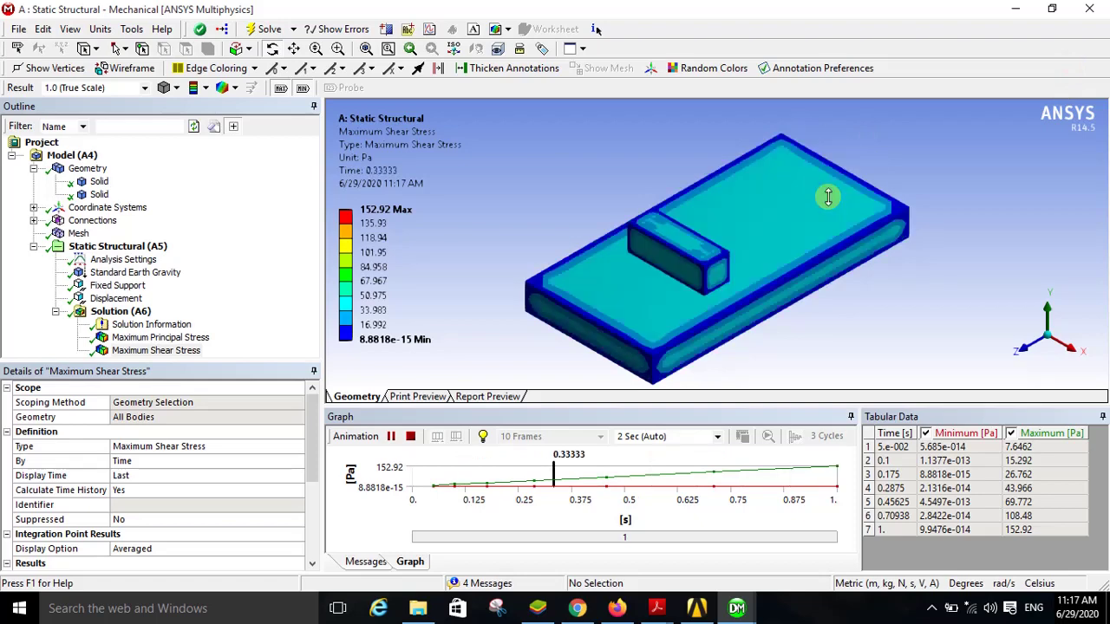
{"action": "left_click", "coordinate": [392, 437]}
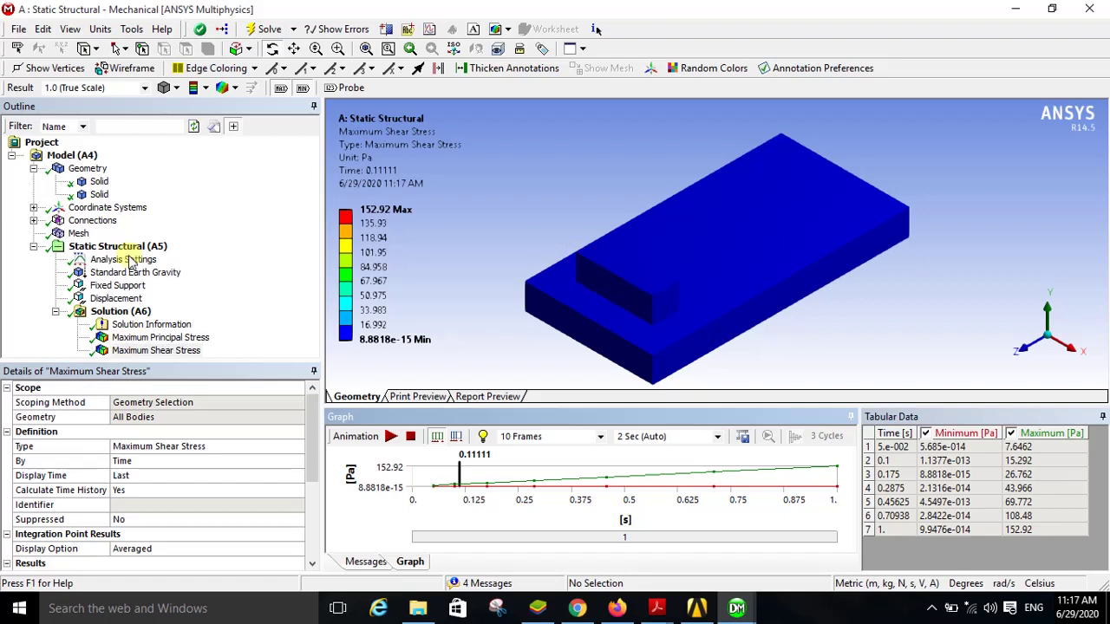
- Hide the large plate body and inspect the faces of the small block that carry the displacement load
{"action": "left_click", "coordinate": [115, 299]}
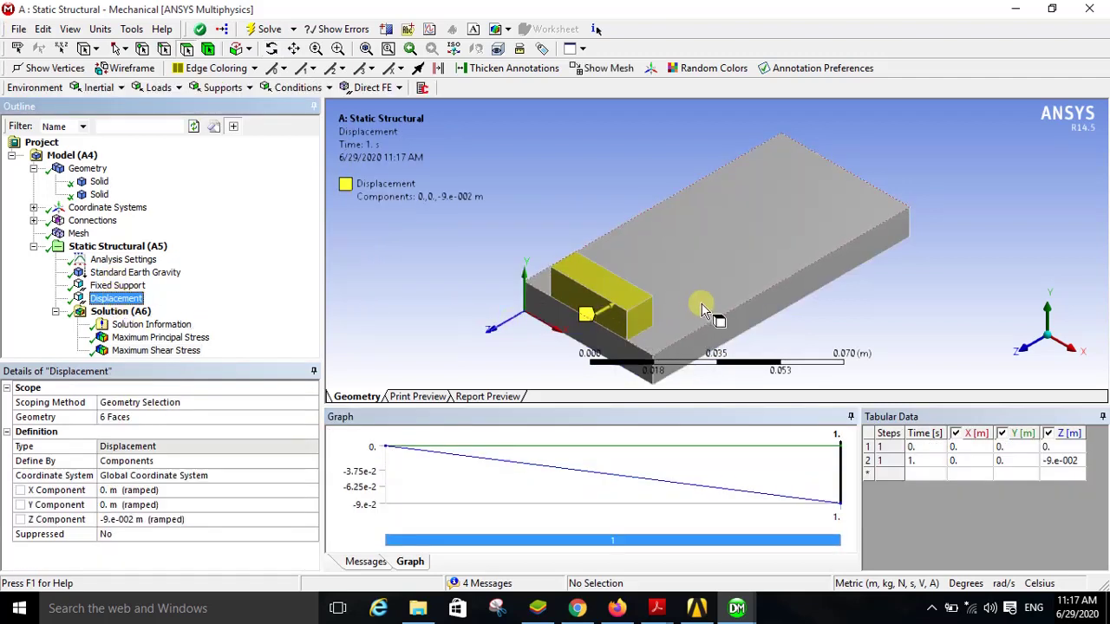
{"action": "left_click", "coordinate": [101, 194]}
{"action": "left_click", "coordinate": [99, 182]}
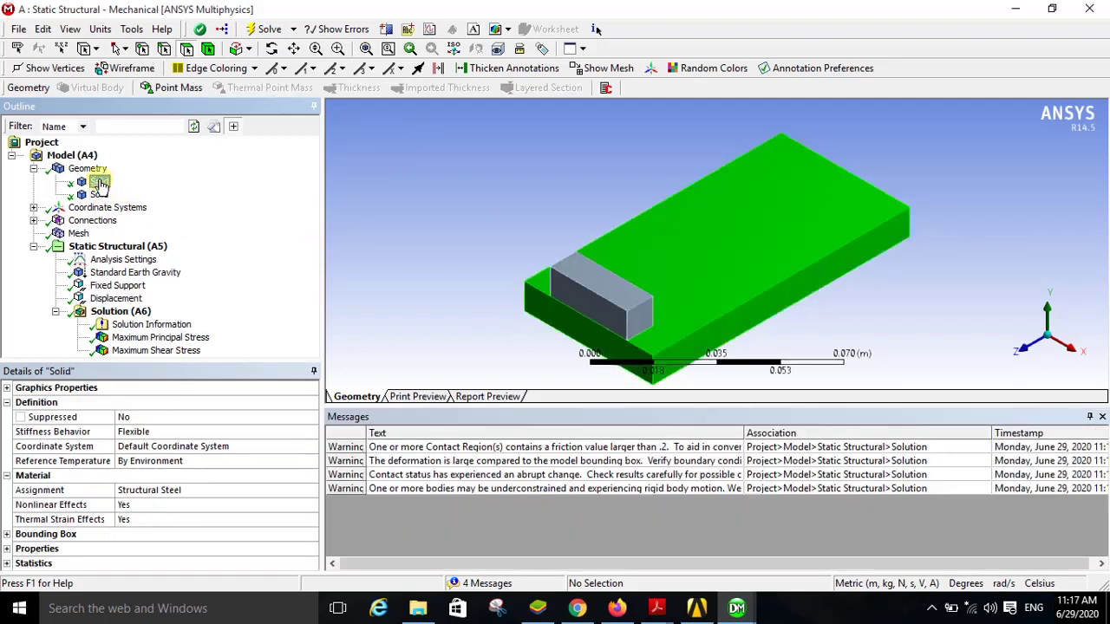
{"action": "right_click", "coordinate": [99, 184]}
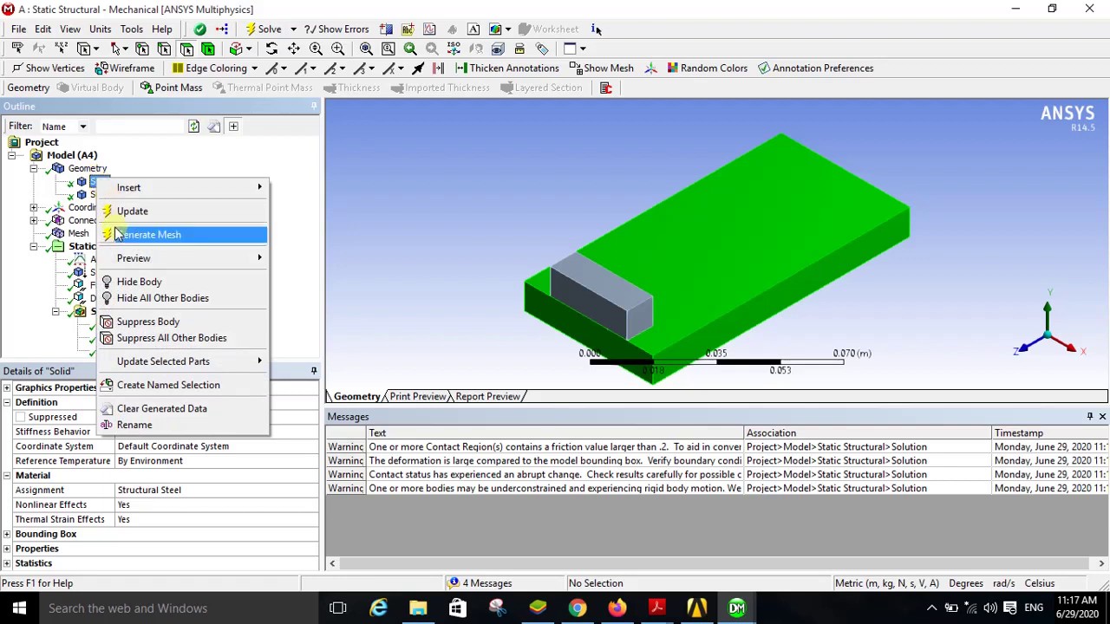
{"action": "left_click", "coordinate": [139, 282]}
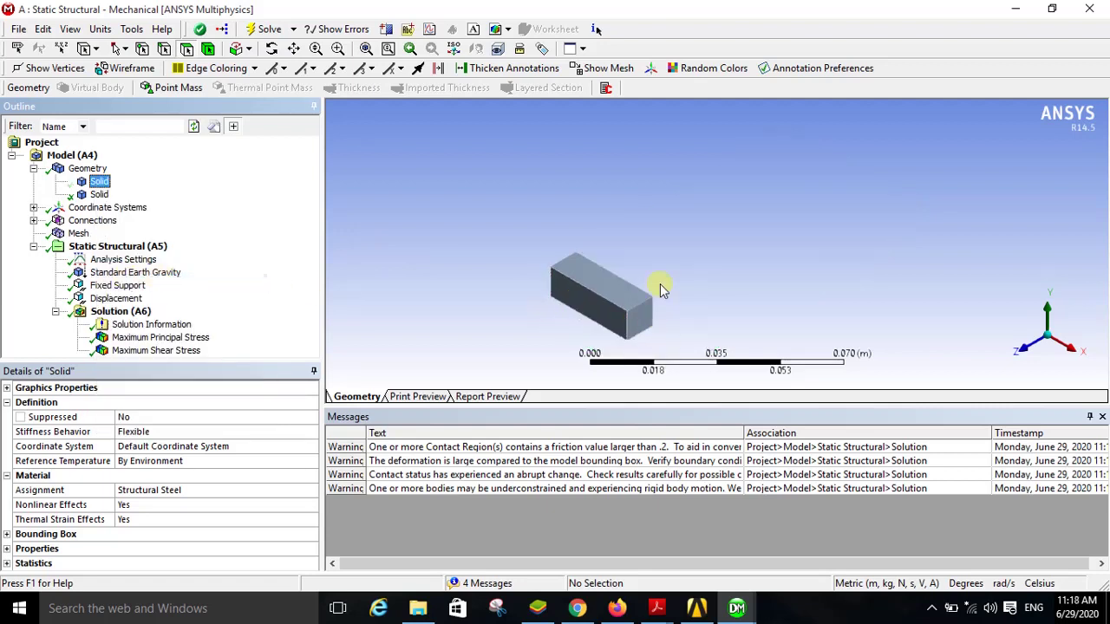
{"action": "left_click", "coordinate": [272, 50]}
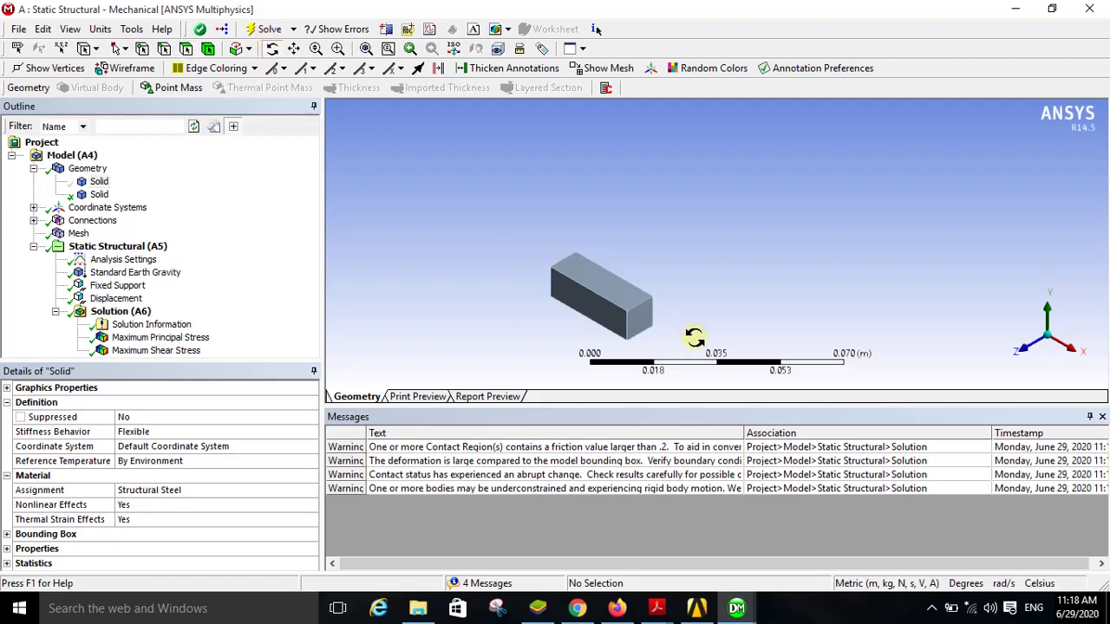
{"action": "left_click_drag", "start_coordinate": [630, 308], "coordinate": [574, 227]}
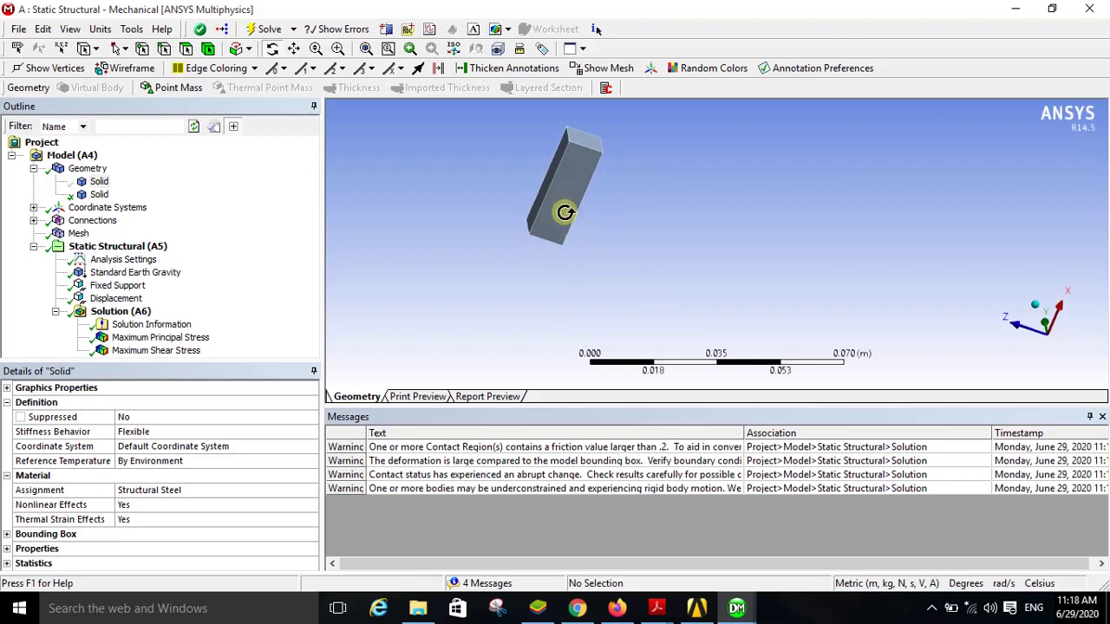
- Play the Maximum Principal Stress animation with only the small block visible
{"action": "left_click", "coordinate": [162, 339]}
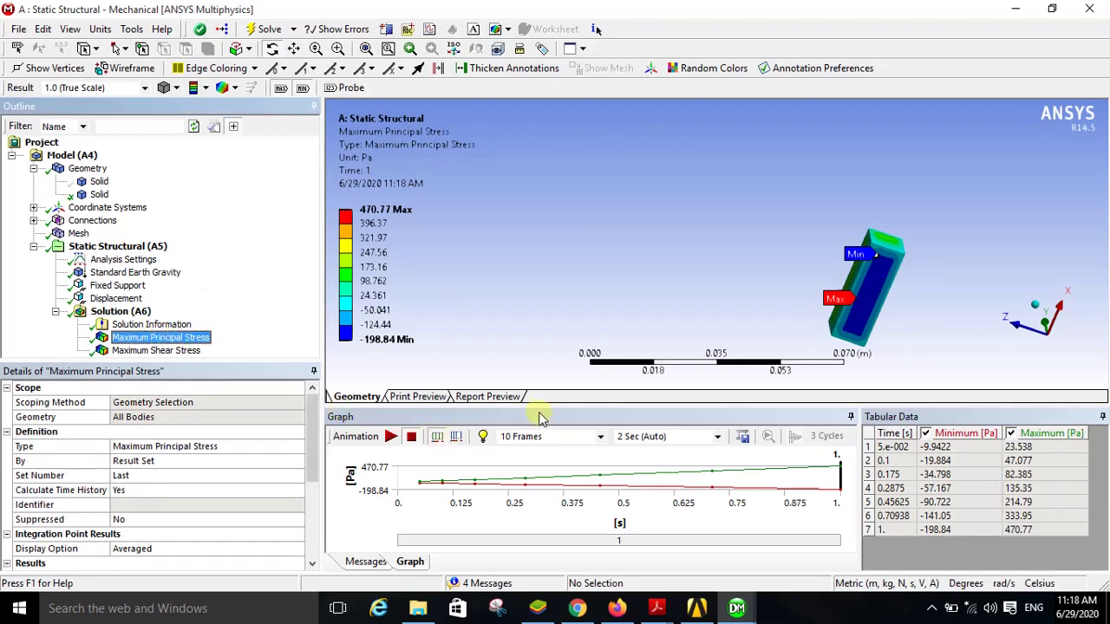
{"action": "left_click", "coordinate": [391, 436]}
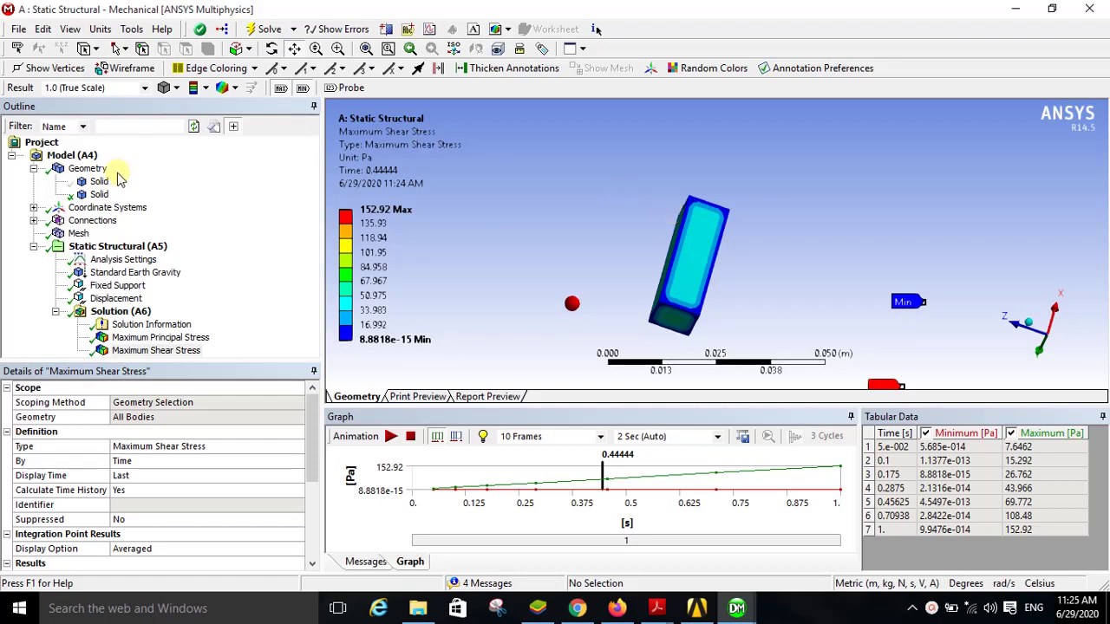
- Show all bodies again so the hidden plate is displayed together with the small block
{"action": "left_click", "coordinate": [98, 195]}
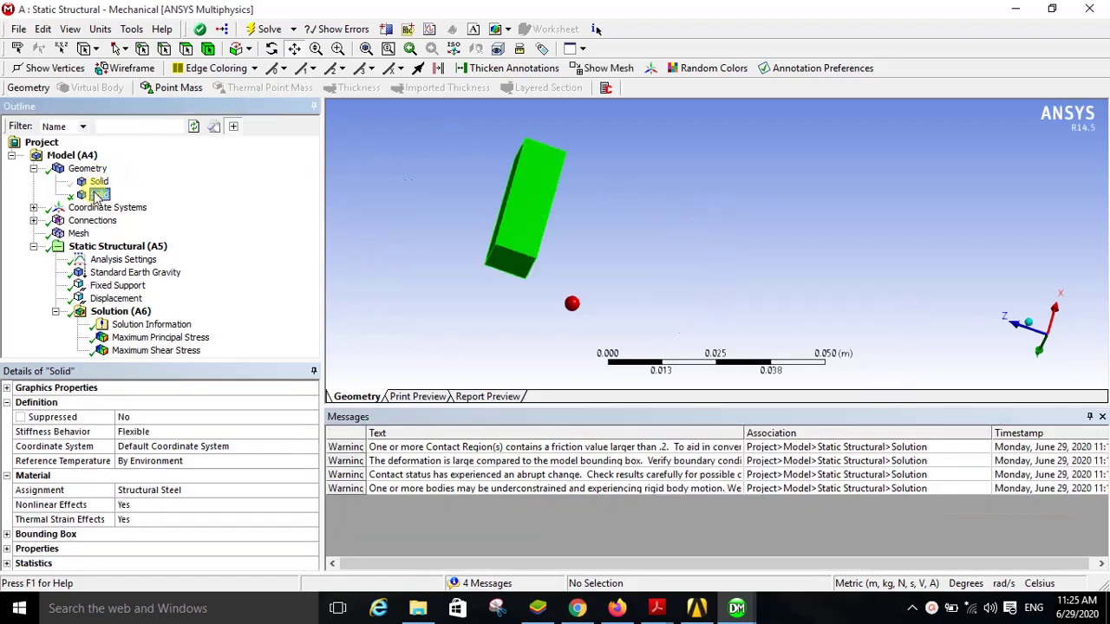
{"action": "right_click", "coordinate": [96, 197]}
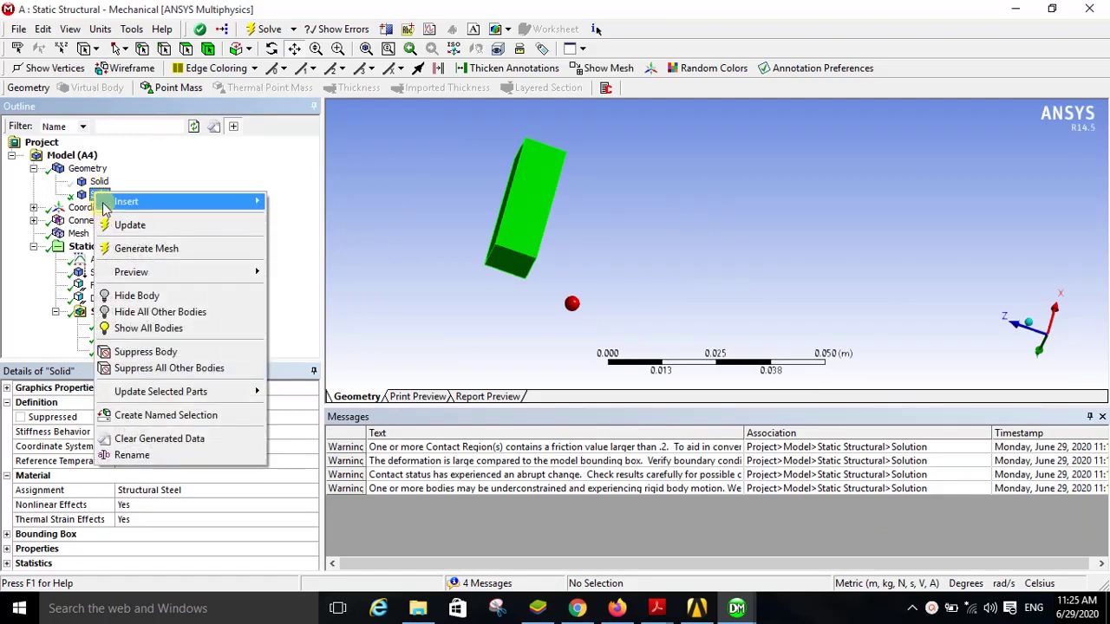
{"action": "left_click", "coordinate": [136, 329]}
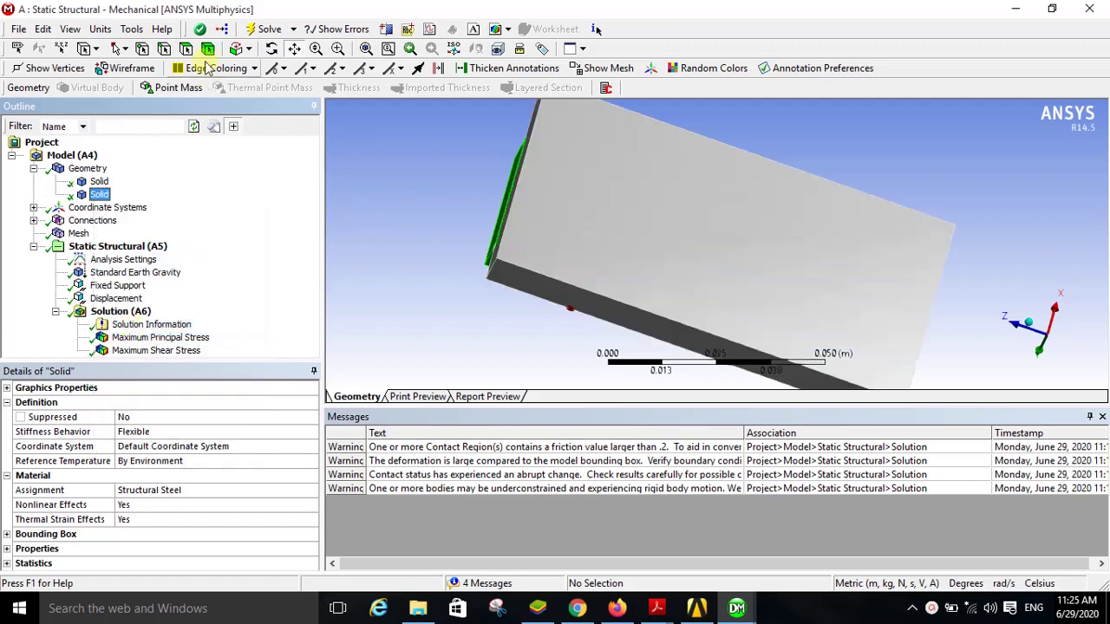
- Review the faces carrying the Fixed Support on the plate and the Displacement on the block, seen obliquely from above
{"action": "left_click", "coordinate": [270, 48]}
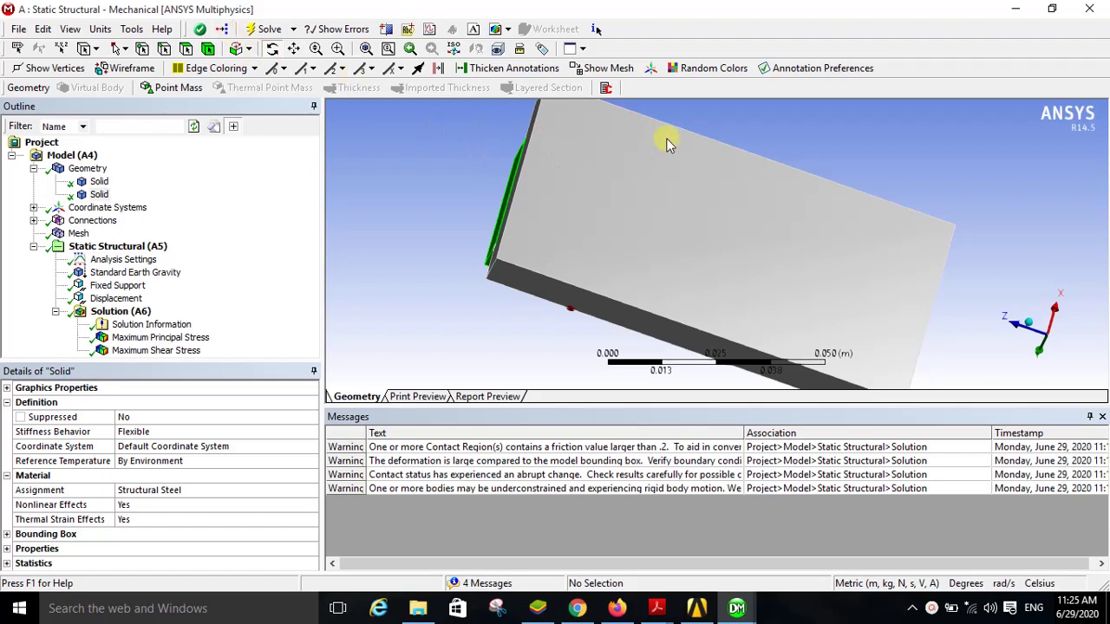
{"action": "left_click", "coordinate": [293, 48]}
{"action": "left_click", "coordinate": [272, 48]}
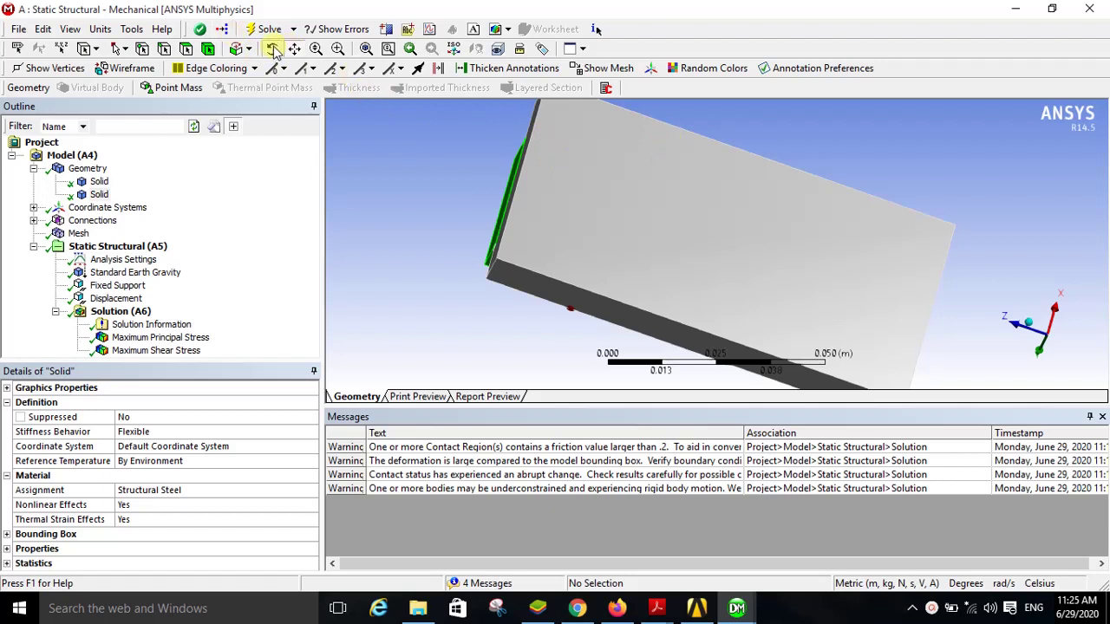
{"action": "left_click", "coordinate": [653, 187]}
{"action": "left_click_drag", "start_coordinate": [653, 168], "coordinate": [610, 283]}
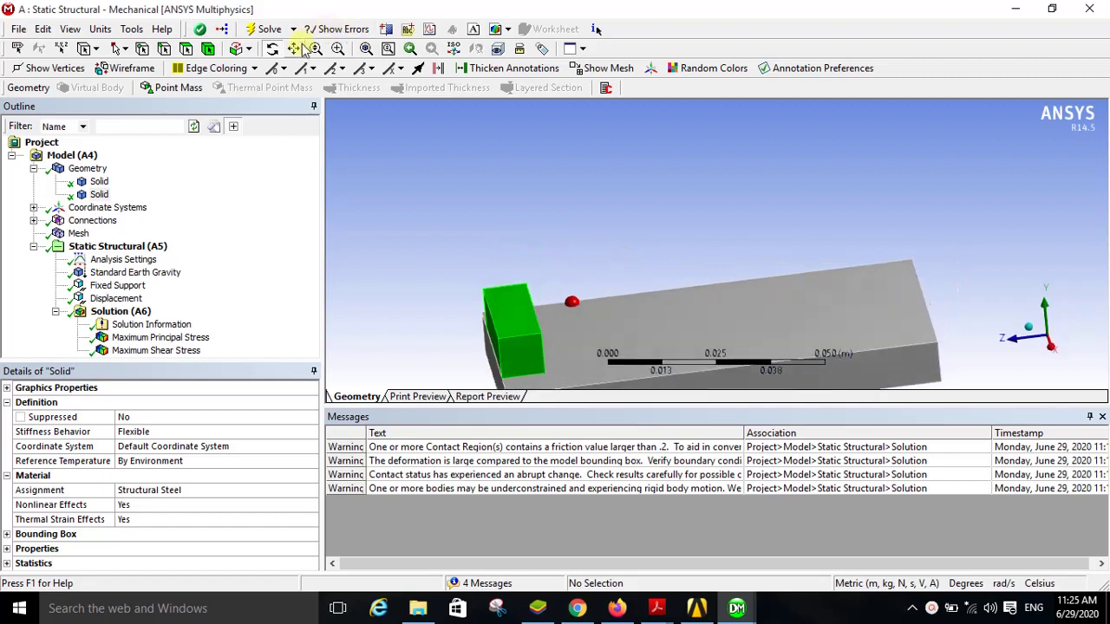
{"action": "left_click", "coordinate": [272, 49]}
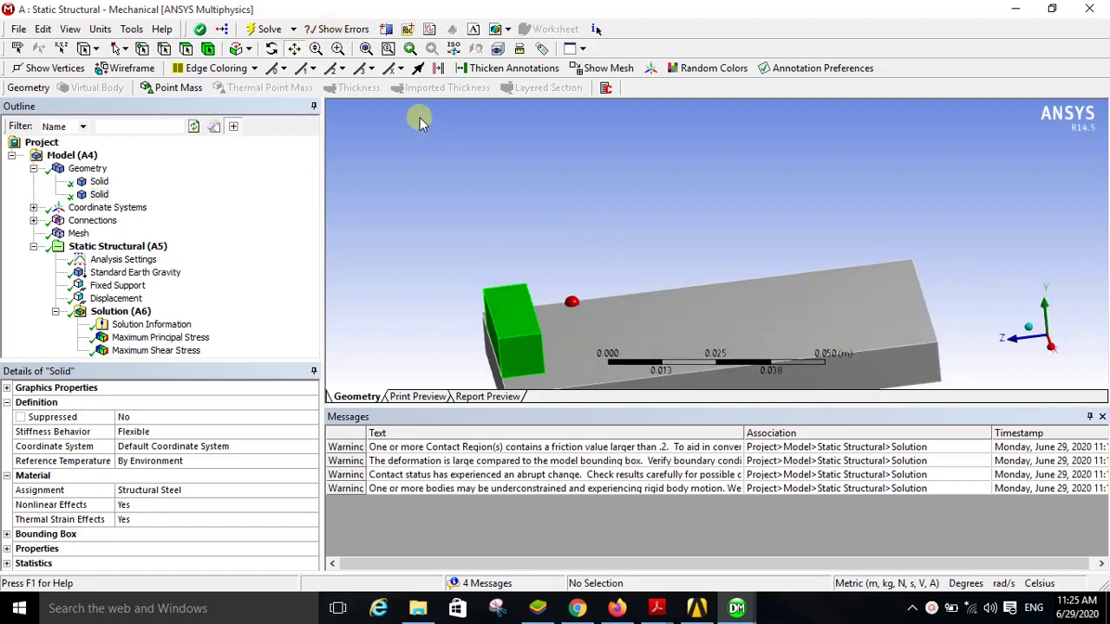
{"action": "left_click_drag", "start_coordinate": [615, 332], "coordinate": [609, 228]}
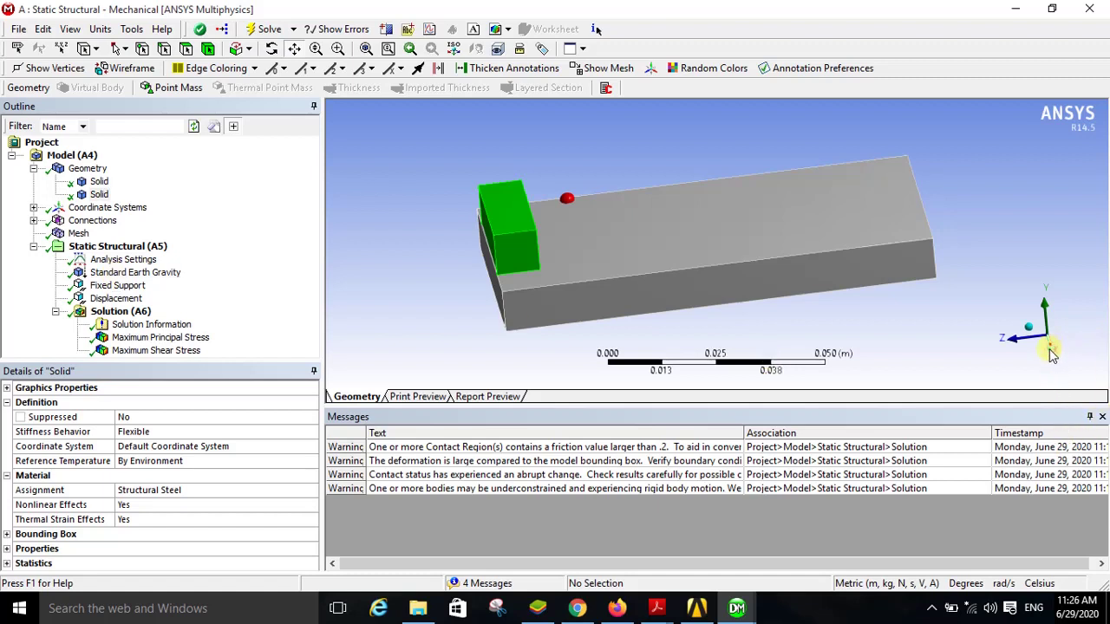
{"action": "left_click", "coordinate": [130, 284]}
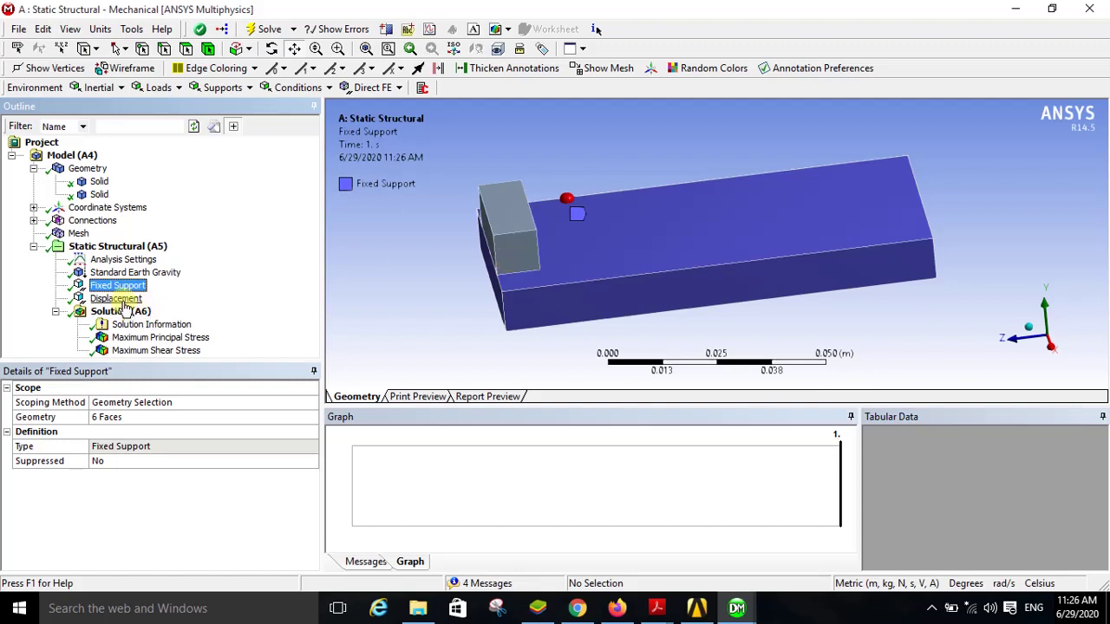
{"action": "left_click", "coordinate": [120, 298]}
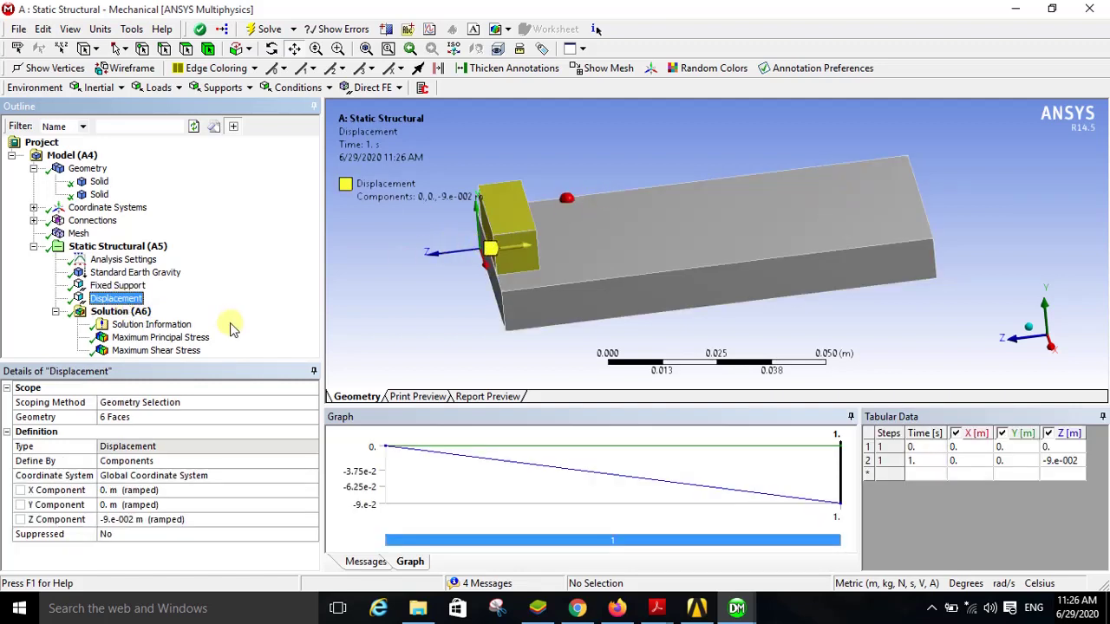
- Compare the Maximum Principal Stress and Maximum Shear Stress contours on the complete block and plate model
{"action": "left_click", "coordinate": [164, 337]}
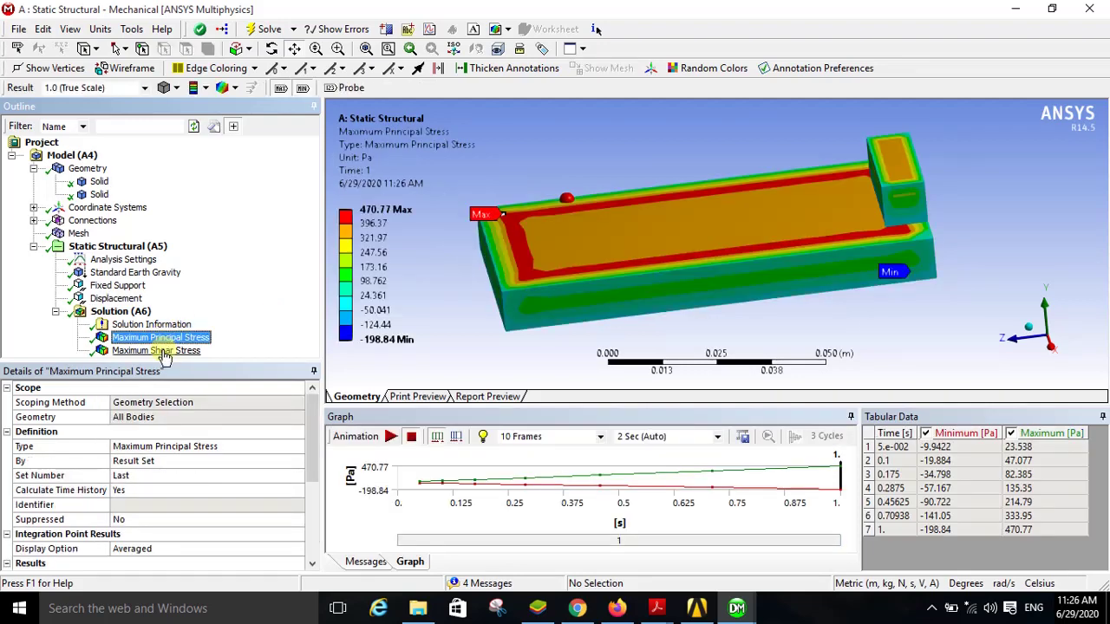
{"action": "left_click", "coordinate": [165, 351]}
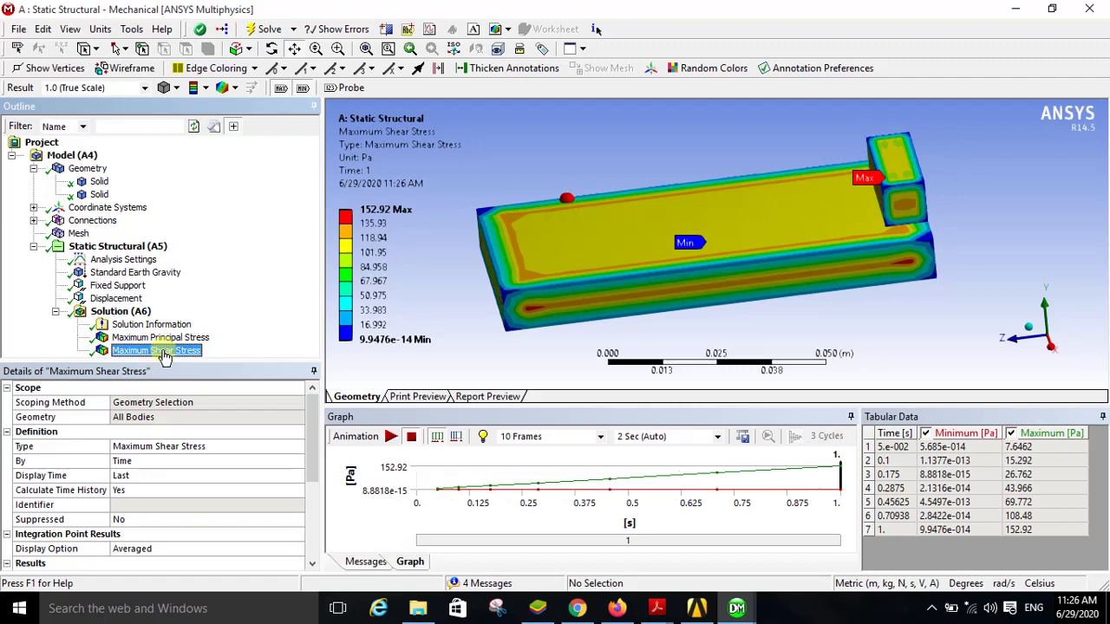